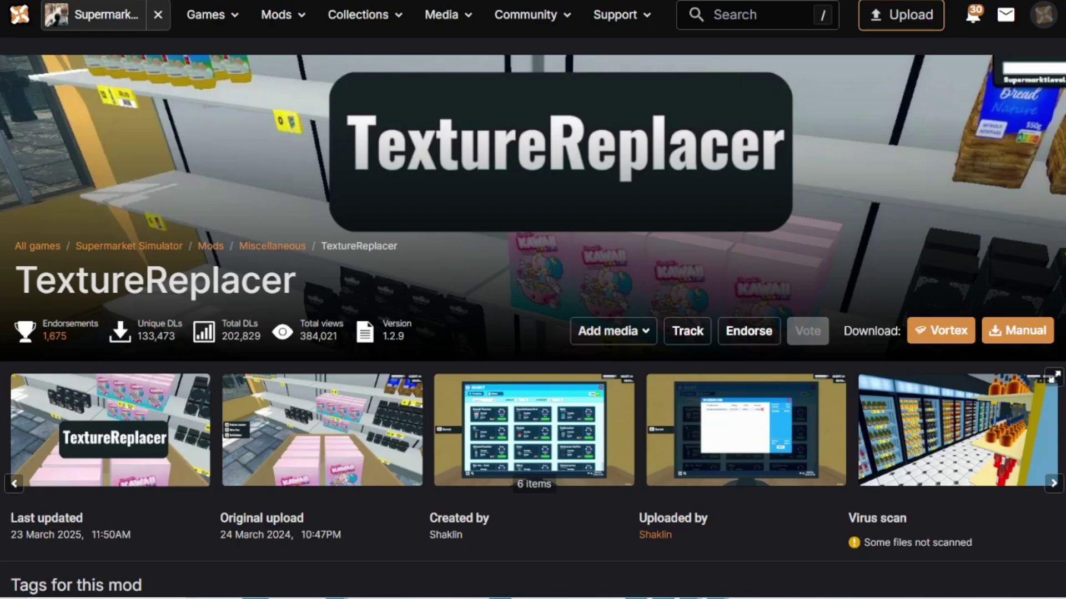
Open the manual download options for the TextureReplacer 1.2.9 mod, and return to its mod page
{"action": "left_click", "coordinate": [1020, 330]}
{"action": "left_click", "coordinate": [603, 456]}
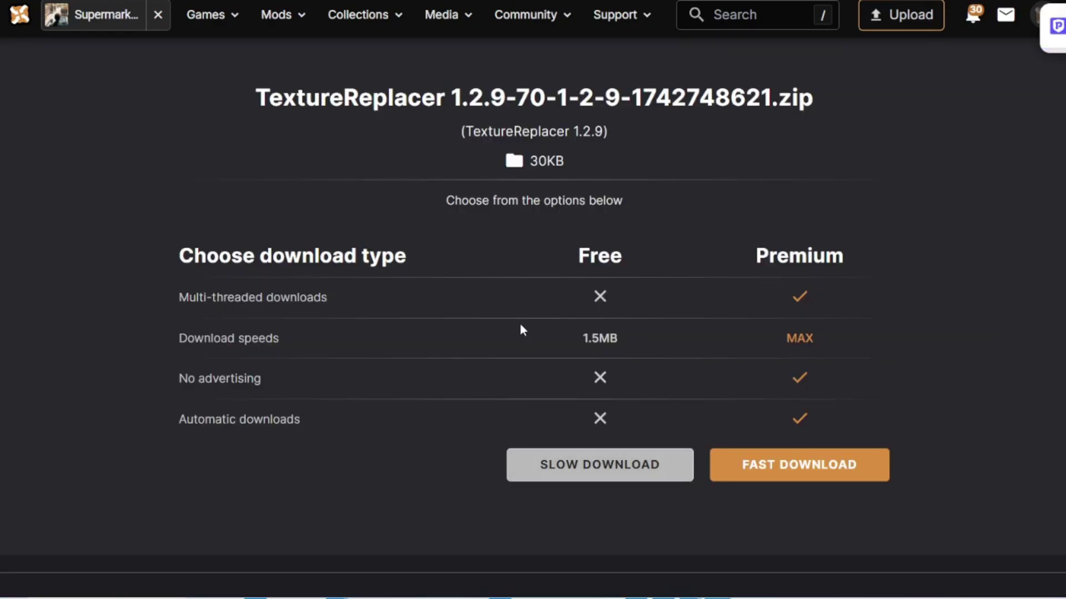
{"action": "key", "text": "alt+Left"}
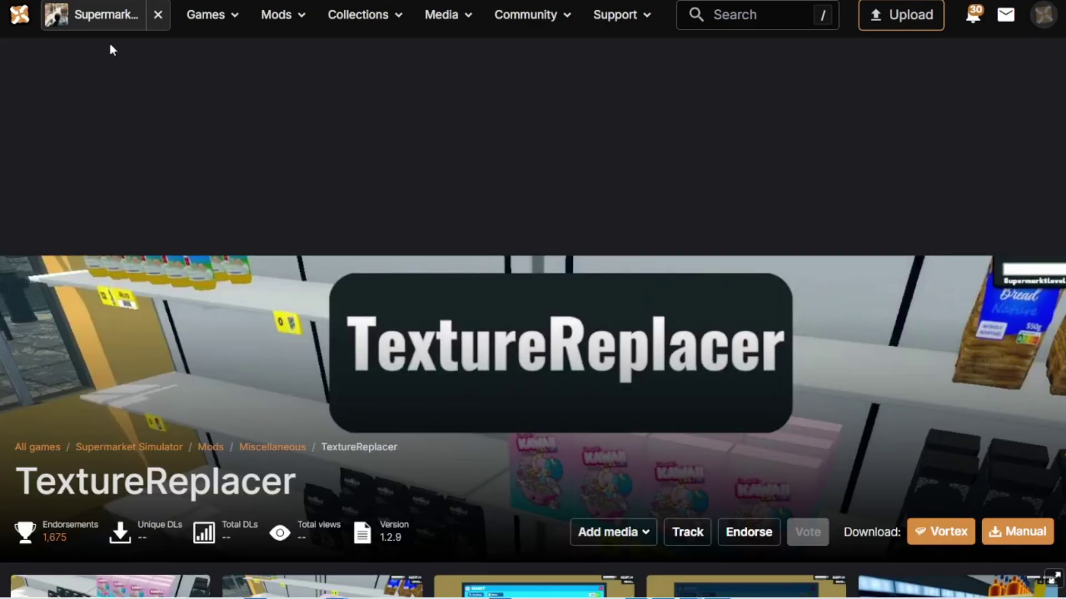
{"action": "scroll", "coordinate": [603, 269], "scroll_direction": "down", "scroll_amount": 4}
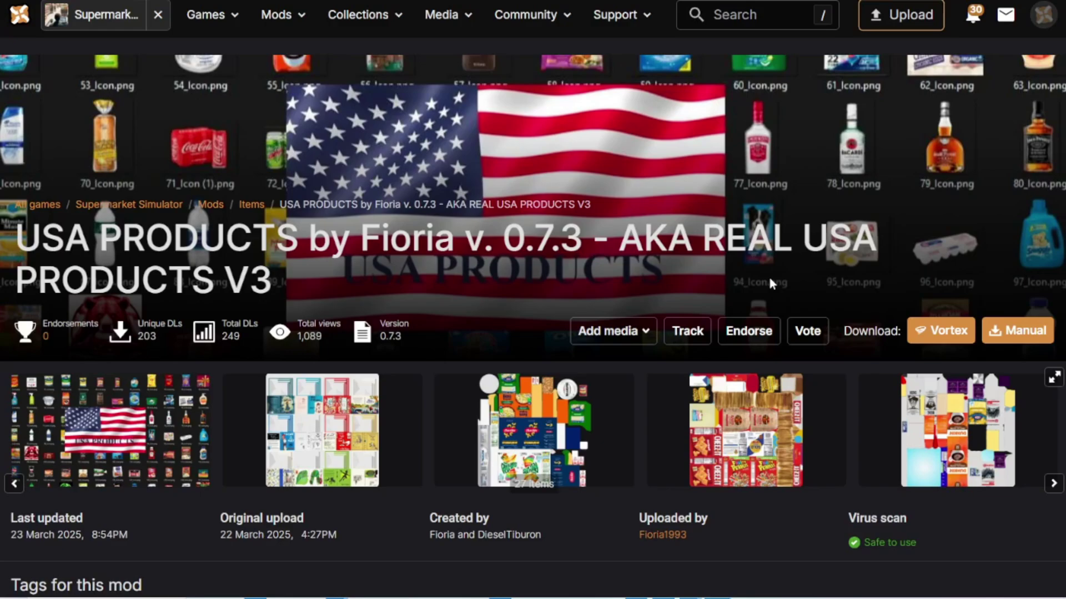
Open the profile of the USA PRODUCTS mod's uploader and show the list of mods they published
{"action": "left_click", "coordinate": [574, 336]}
{"action": "left_click", "coordinate": [542, 326]}
{"action": "scroll", "coordinate": [658, 530], "scroll_direction": "down", "scroll_amount": 2}
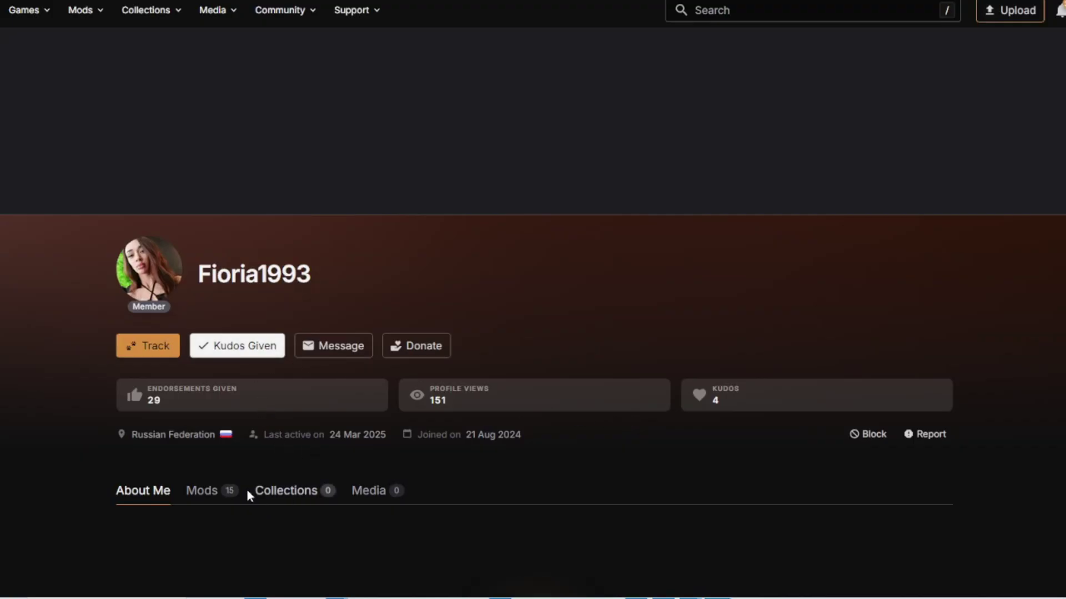
{"action": "left_click", "coordinate": [230, 488]}
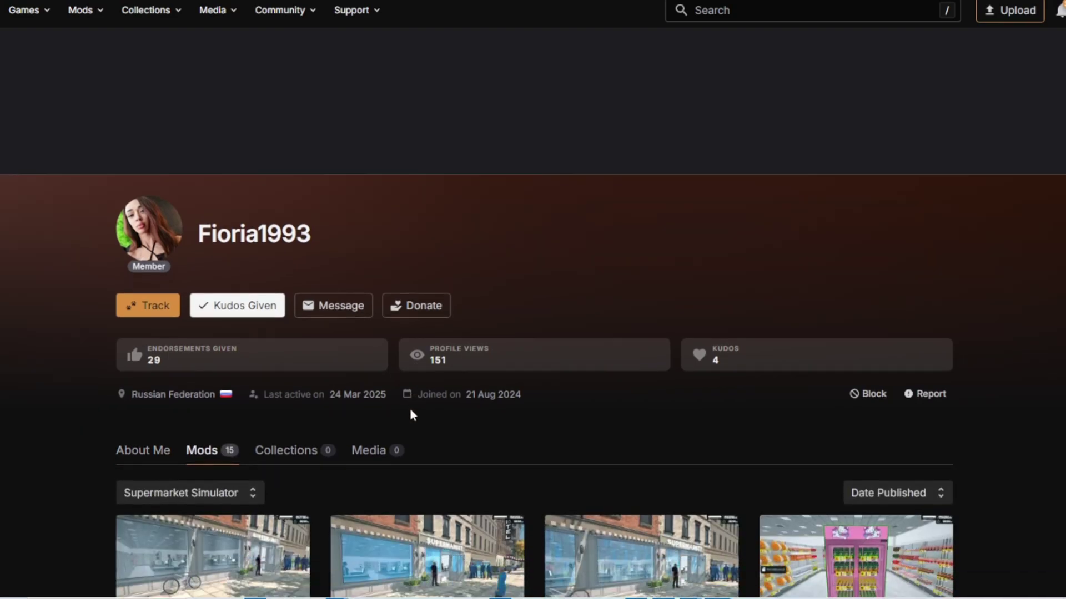
Look through the uploader's published Supermarket Simulator mods, from glass textures and refrigerators to product packs
{"action": "scroll", "coordinate": [409, 411], "scroll_direction": "down", "scroll_amount": 15}
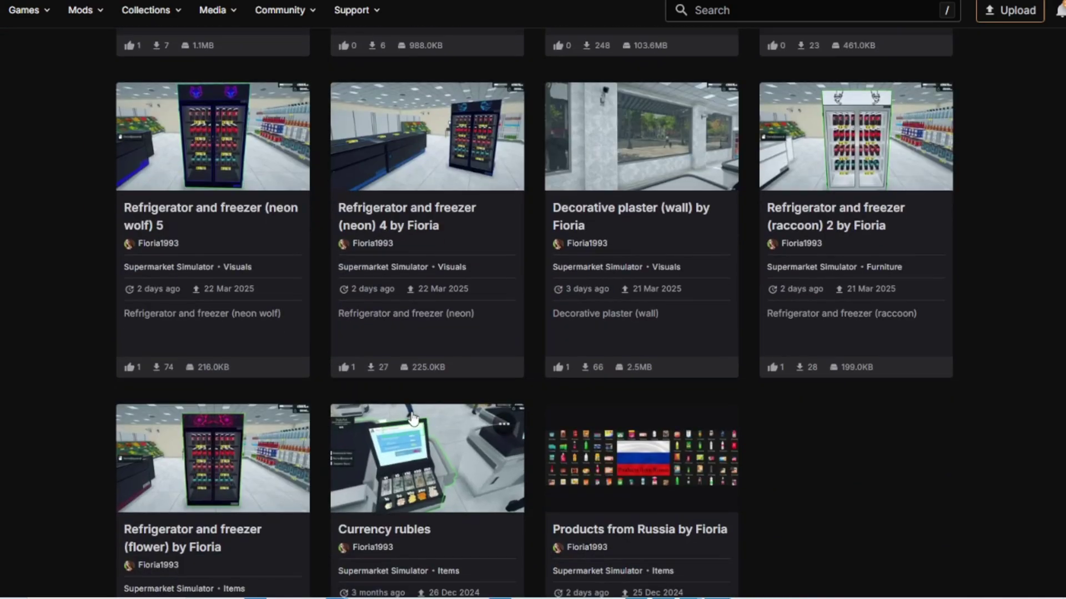
{"action": "scroll", "coordinate": [444, 416], "scroll_direction": "down", "scroll_amount": 3}
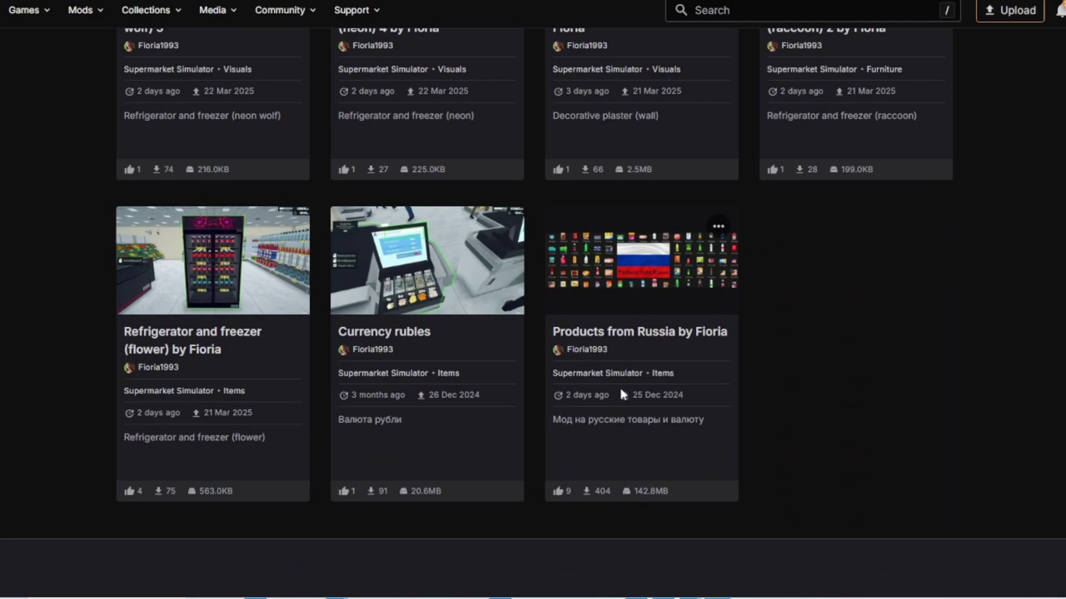
{"action": "scroll", "coordinate": [616, 383], "scroll_direction": "up", "scroll_amount": 4}
{"action": "scroll", "coordinate": [611, 383], "scroll_direction": "up", "scroll_amount": 2}
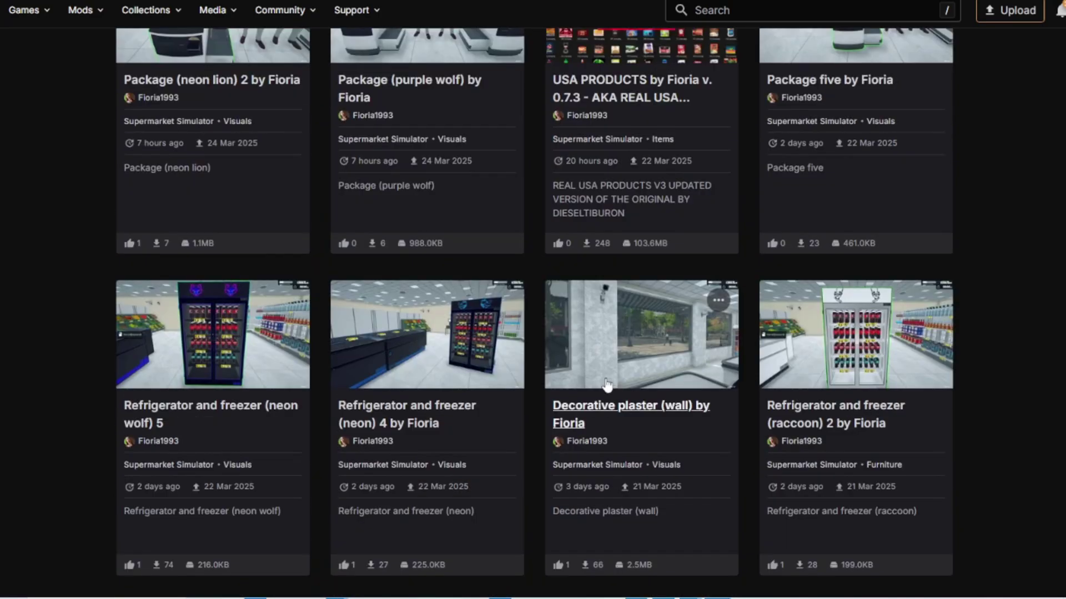
{"action": "scroll", "coordinate": [597, 391], "scroll_direction": "down", "scroll_amount": 5}
{"action": "scroll", "coordinate": [588, 383], "scroll_direction": "up", "scroll_amount": 3}
{"action": "scroll", "coordinate": [583, 378], "scroll_direction": "up", "scroll_amount": 7}
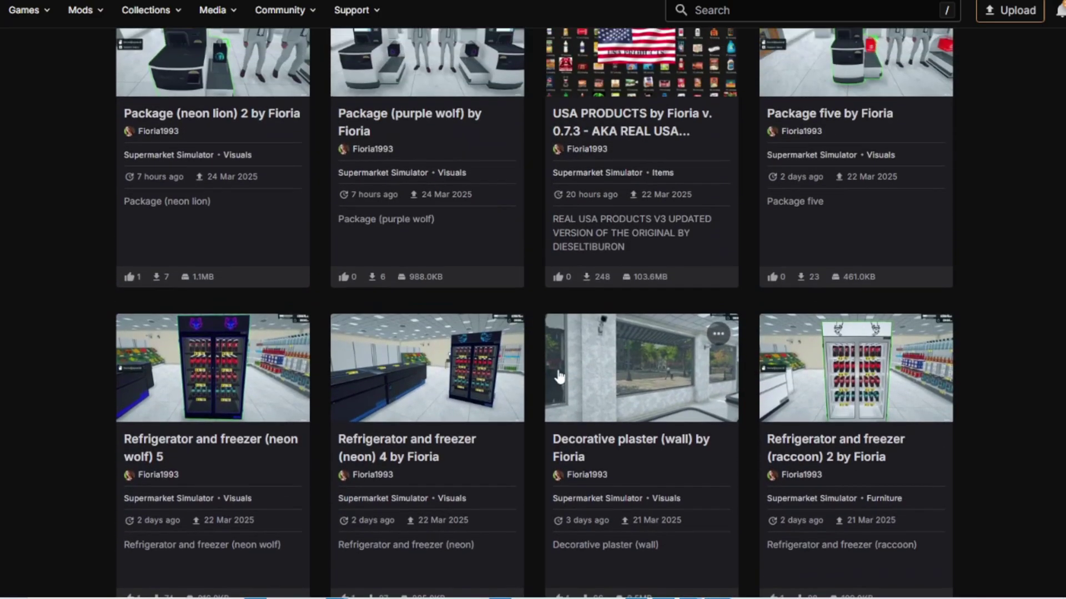
{"action": "scroll", "coordinate": [554, 371], "scroll_direction": "up", "scroll_amount": 5}
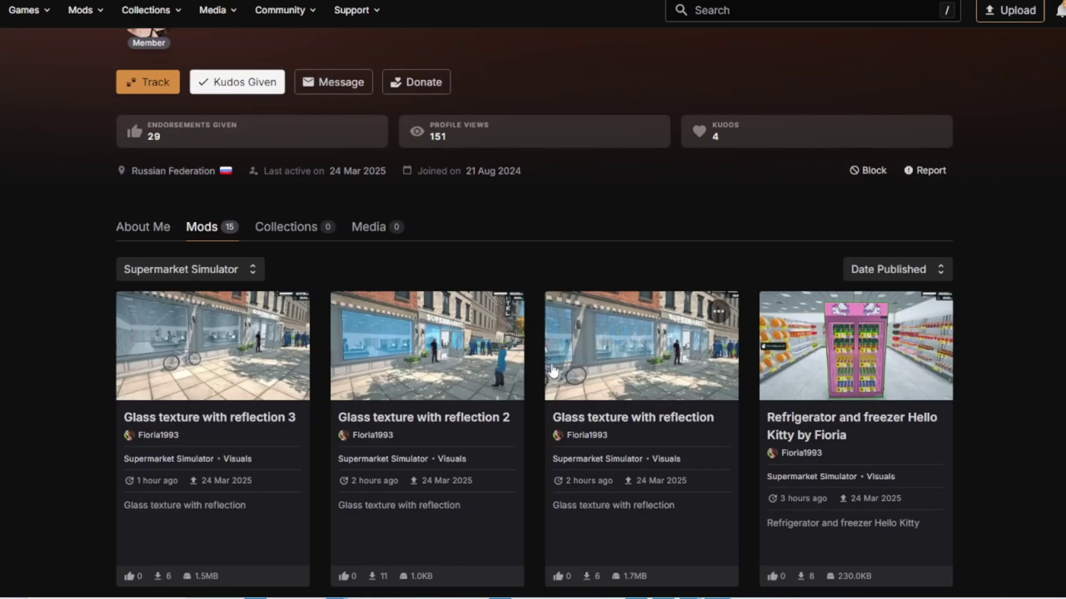
{"action": "scroll", "coordinate": [552, 369], "scroll_direction": "down", "scroll_amount": 4}
{"action": "scroll", "coordinate": [551, 366], "scroll_direction": "down", "scroll_amount": 8}
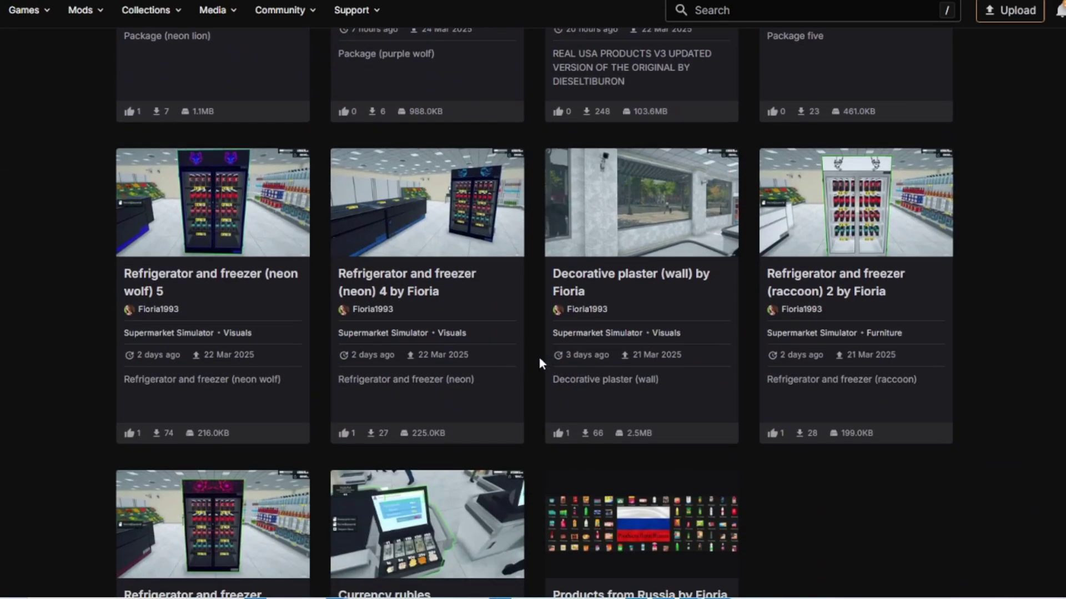
{"action": "scroll", "coordinate": [539, 358], "scroll_direction": "up", "scroll_amount": 12}
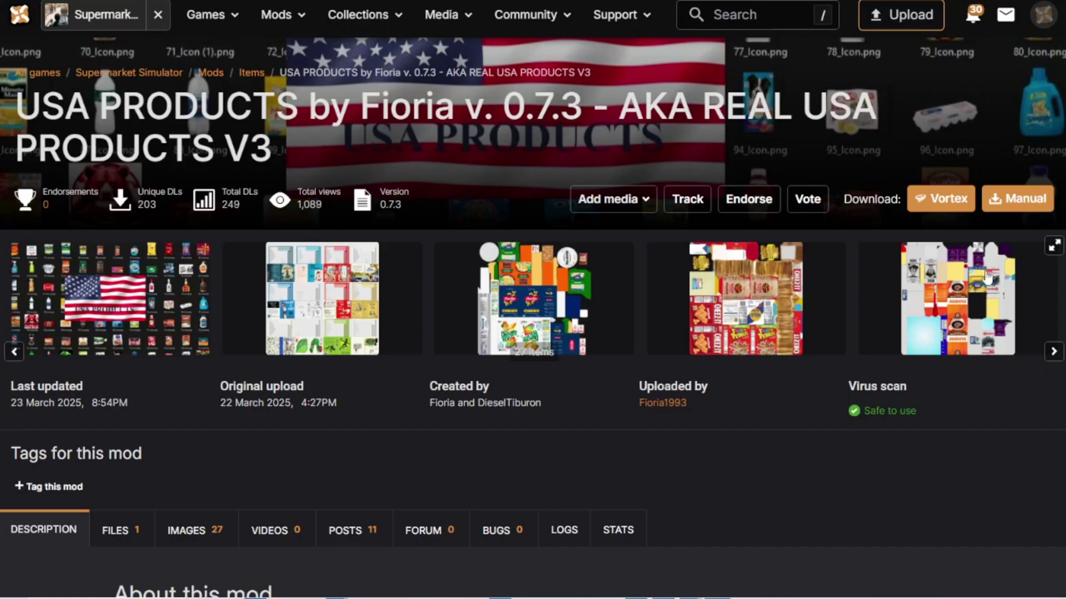
Open the manual download options for the USA PRODUCTS 0.7.3 mod, and leave the download page
{"action": "left_click", "coordinate": [1020, 202]}
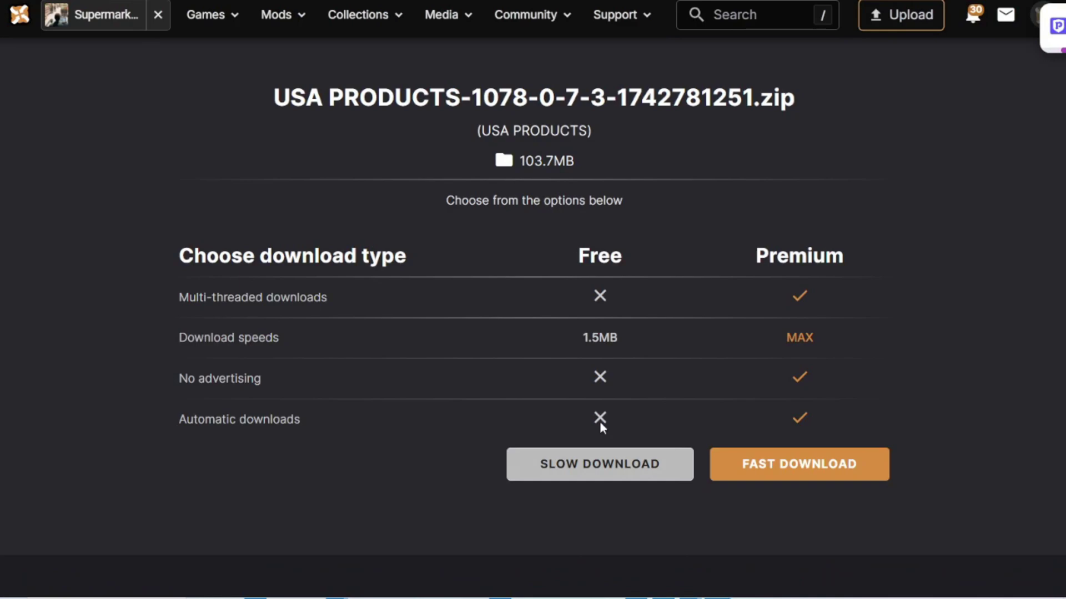
{"action": "key", "text": "alt+Left"}
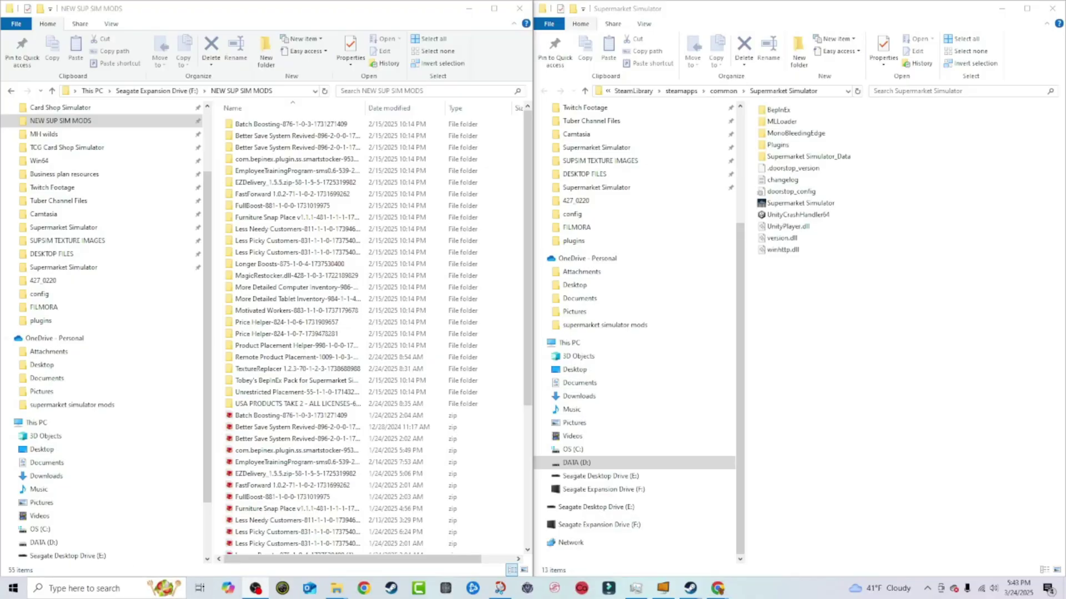
Sort the contents of the NEW SUP SIM MODS folder by date modified, newest first
{"action": "scroll", "coordinate": [295, 444], "scroll_direction": "down", "scroll_amount": 6}
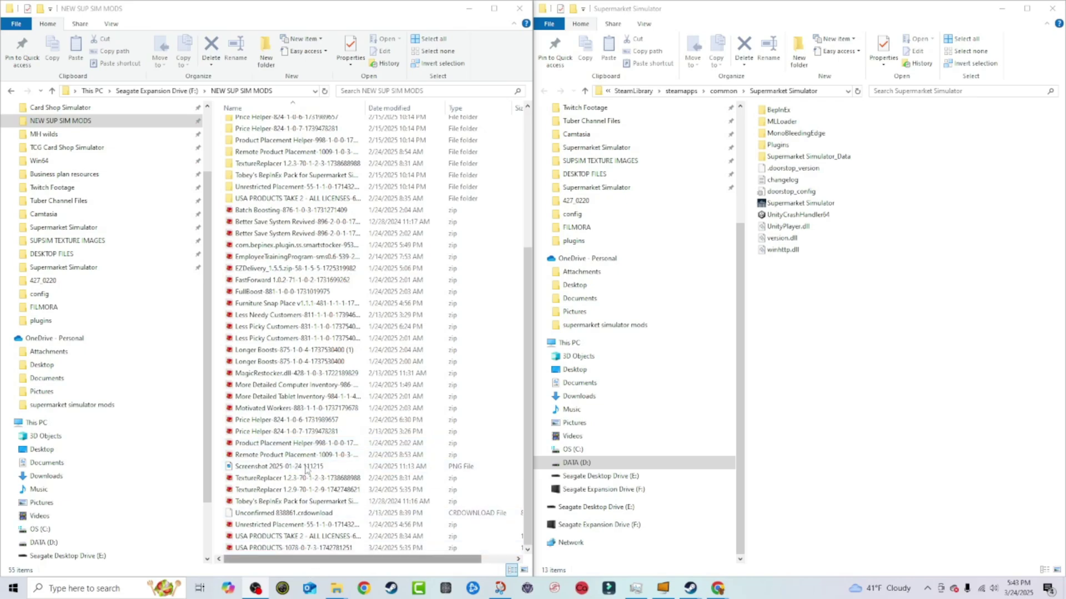
{"action": "right_click", "coordinate": [219, 359]}
{"action": "mouse_move", "coordinate": [250, 381]}
{"action": "left_click", "coordinate": [383, 392]}
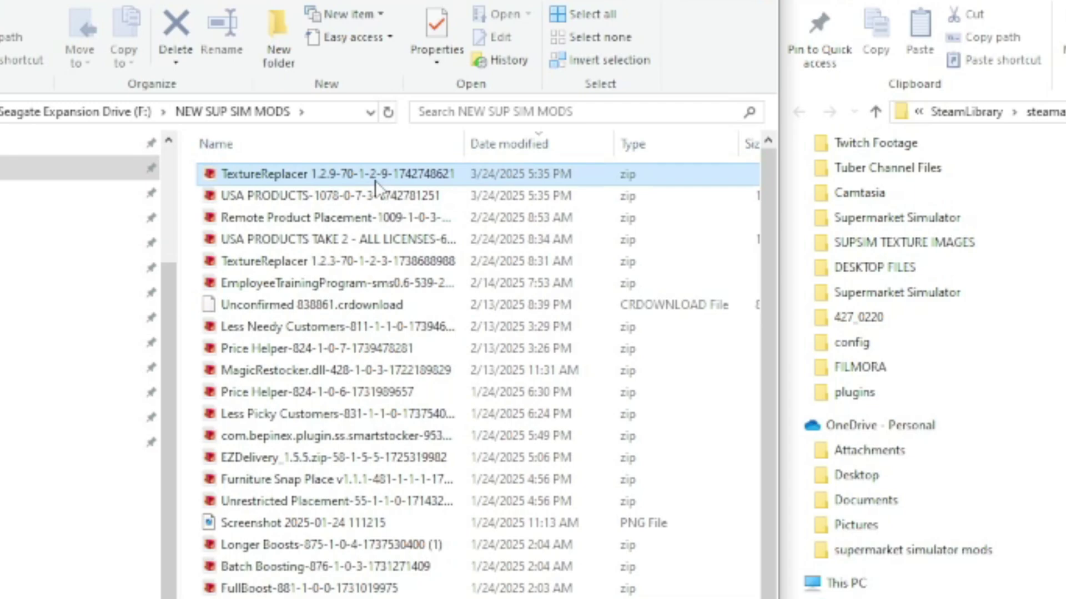
Extract the TextureReplacer 1.2.9 archive into its own folder inside NEW SUP SIM MODS and close the archive program
{"action": "double_click", "coordinate": [375, 179]}
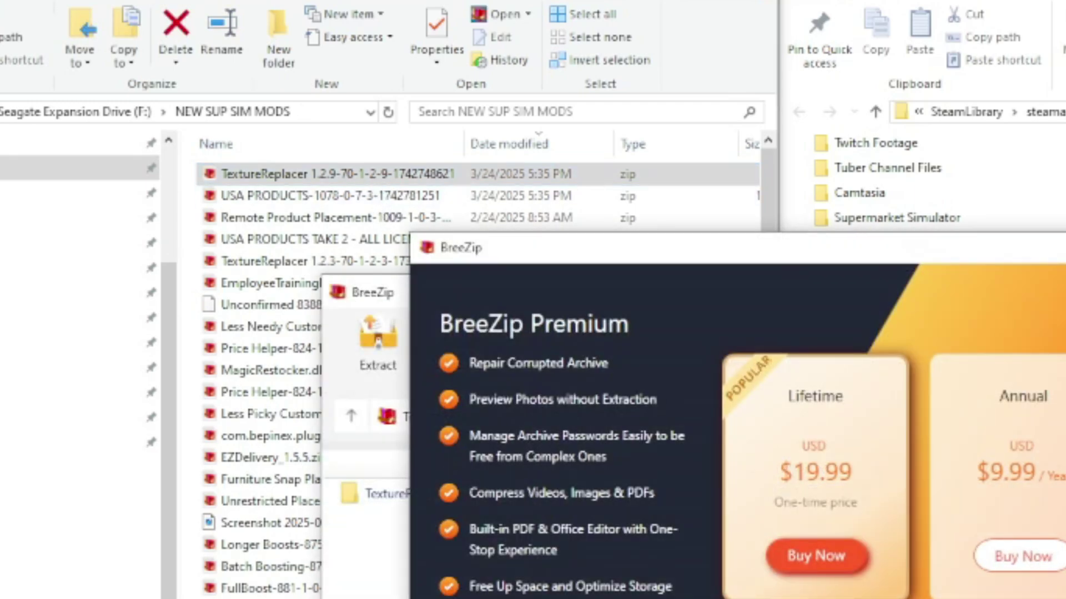
{"action": "left_click", "coordinate": [1063, 248]}
{"action": "left_click", "coordinate": [378, 340]}
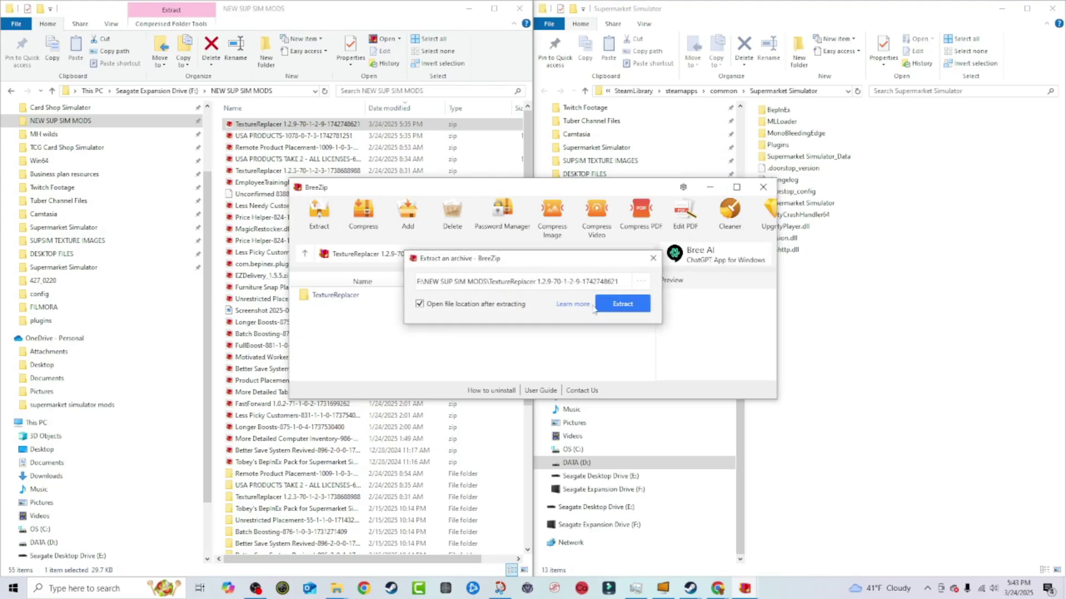
{"action": "left_click", "coordinate": [613, 305]}
{"action": "left_click", "coordinate": [613, 306]}
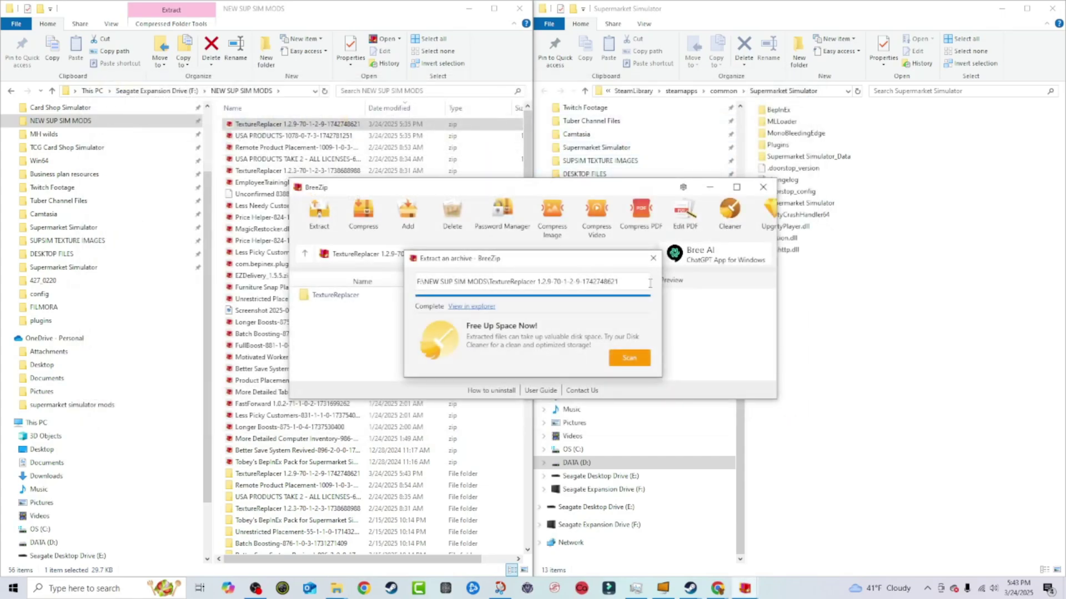
{"action": "left_click", "coordinate": [651, 259]}
{"action": "left_click", "coordinate": [762, 187]}
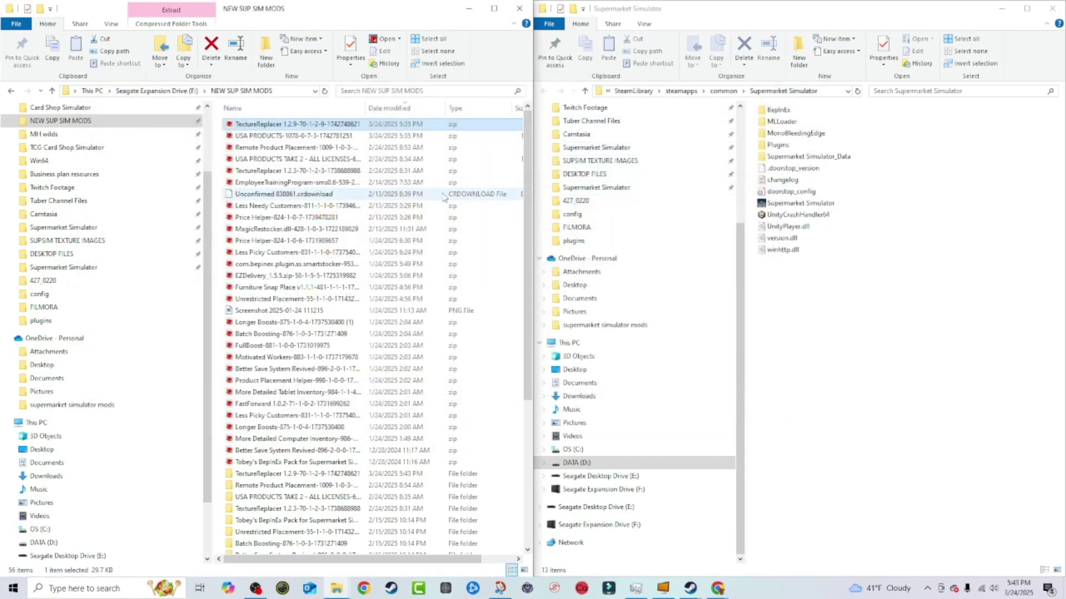
Extract the USA PRODUCTS-1078-0-7-3 archive into its own folder inside NEW SUP SIM MODS and close the extraction windows
{"action": "left_click", "coordinate": [326, 136]}
{"action": "double_click", "coordinate": [326, 136]}
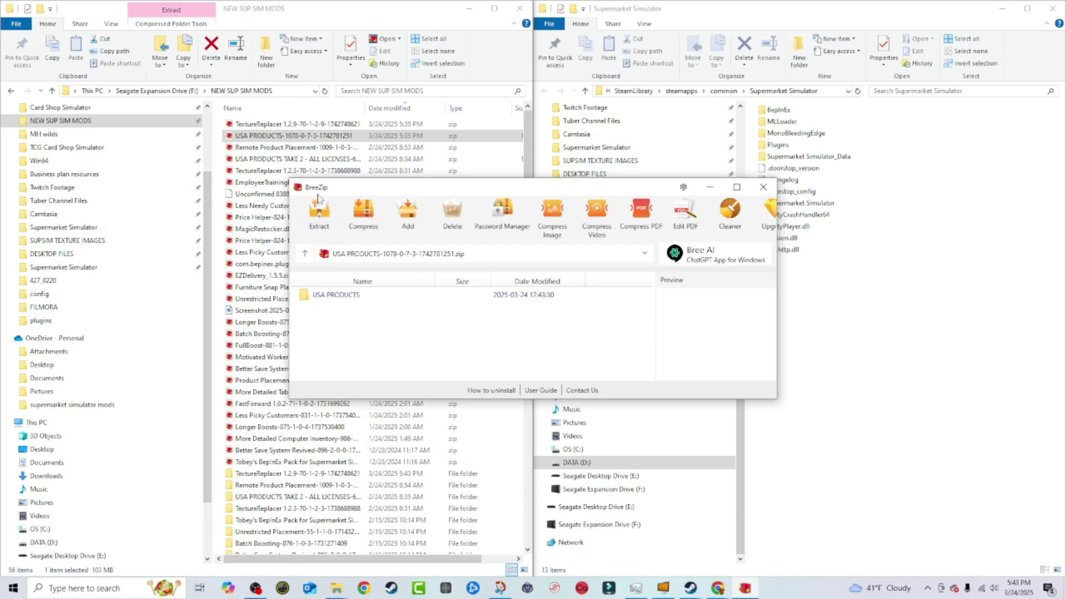
{"action": "left_click", "coordinate": [330, 229]}
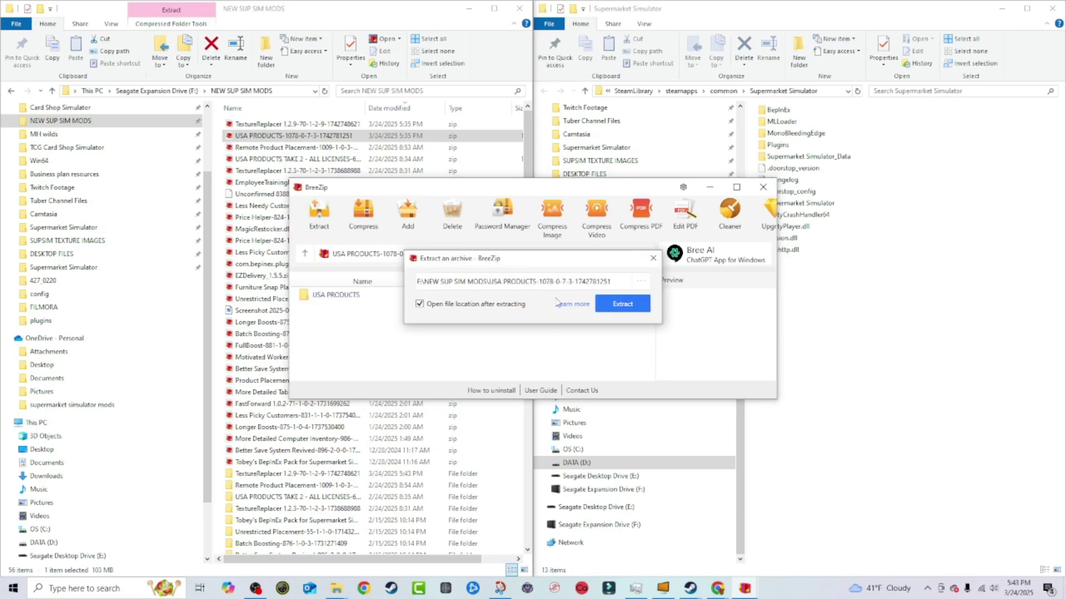
{"action": "left_click", "coordinate": [614, 306]}
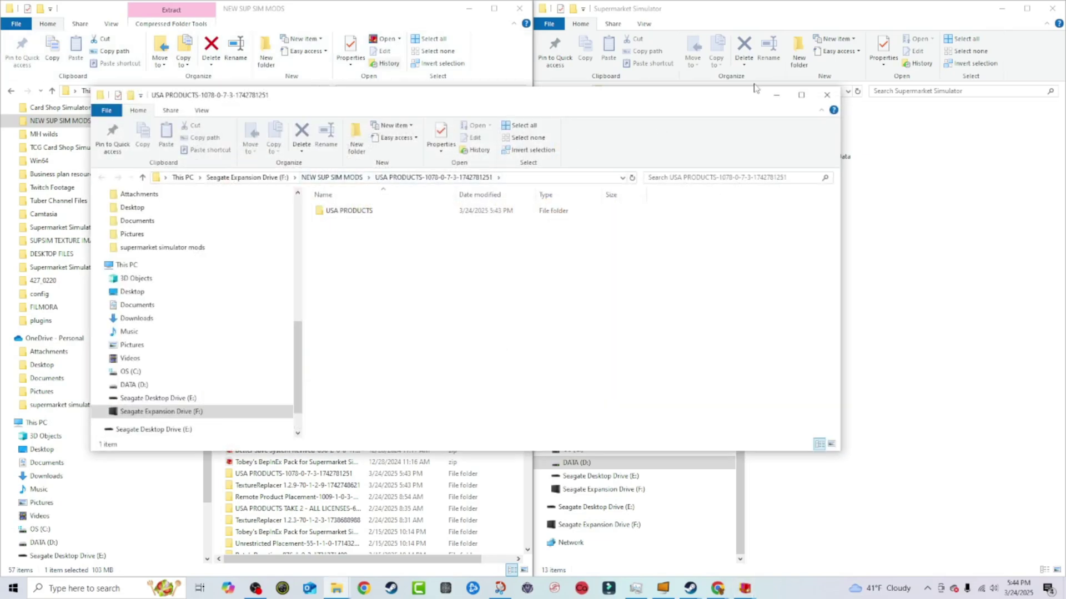
{"action": "left_click", "coordinate": [827, 95]}
{"action": "left_click", "coordinate": [653, 258]}
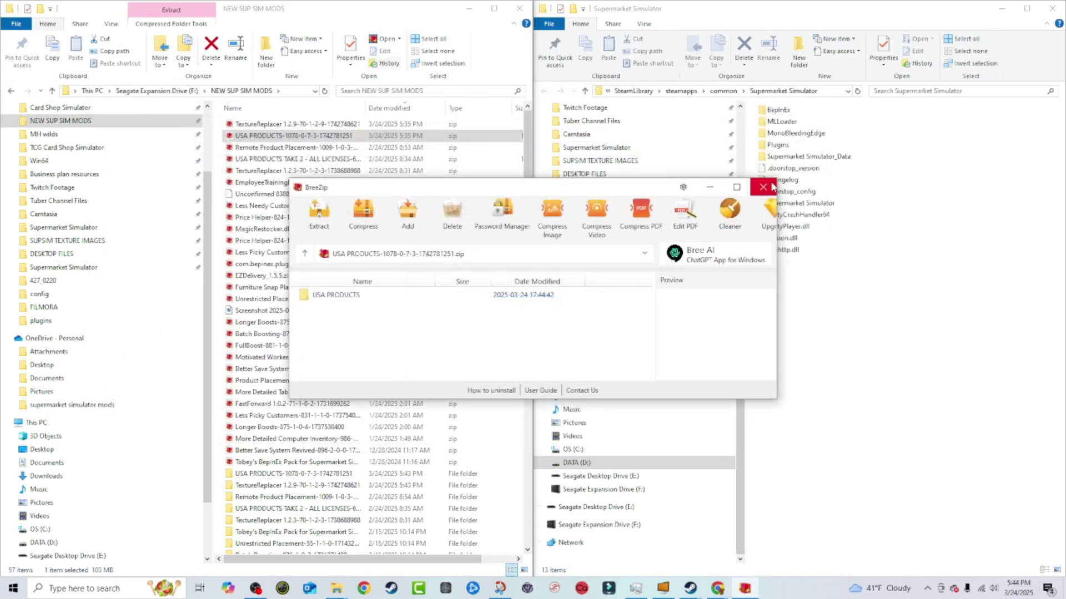
{"action": "left_click", "coordinate": [763, 187]}
Locate the extracted TextureReplacer 1.2.9 folder and open the plugins folder within the Supermarket Simulator game's BepInEx folder
{"action": "scroll", "coordinate": [460, 289], "scroll_direction": "down", "scroll_amount": 4}
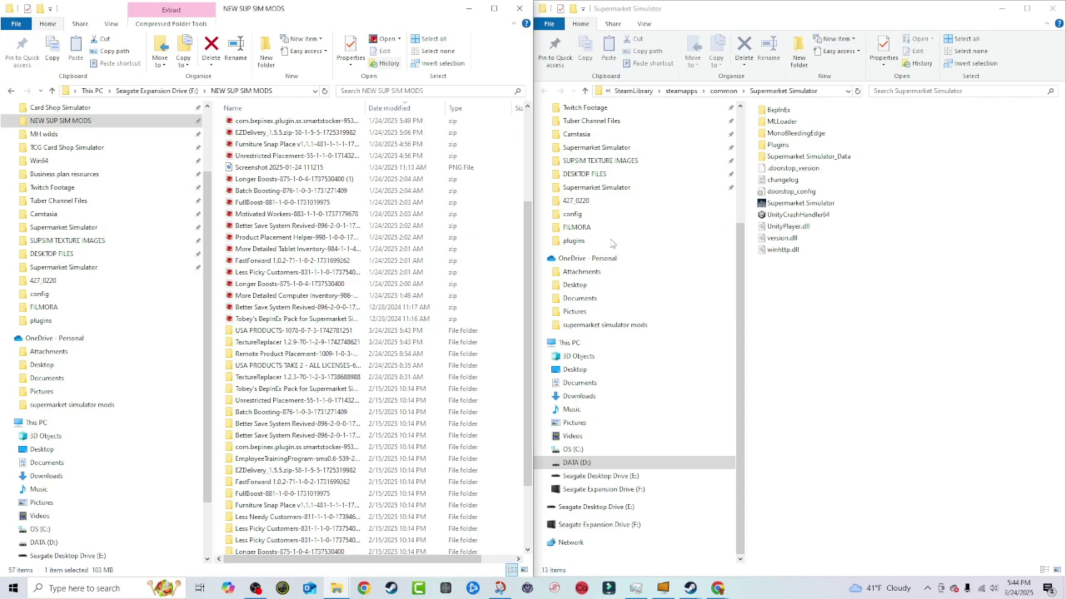
{"action": "double_click", "coordinate": [777, 110]}
{"action": "key", "text": "BackSpace"}
{"action": "scroll", "coordinate": [294, 286], "scroll_direction": "down", "scroll_amount": 2}
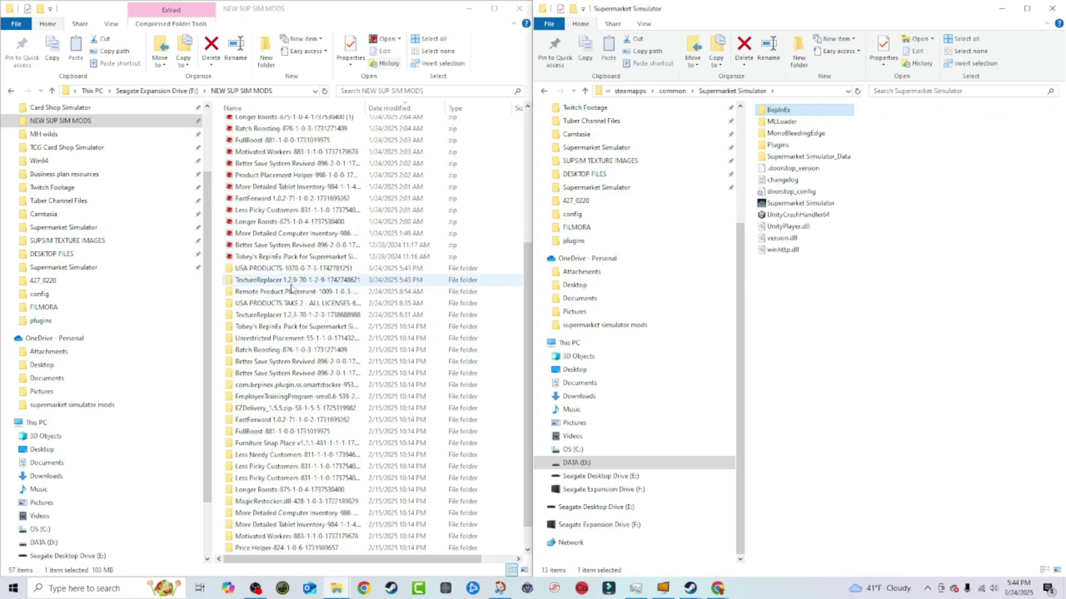
{"action": "left_click", "coordinate": [294, 282]}
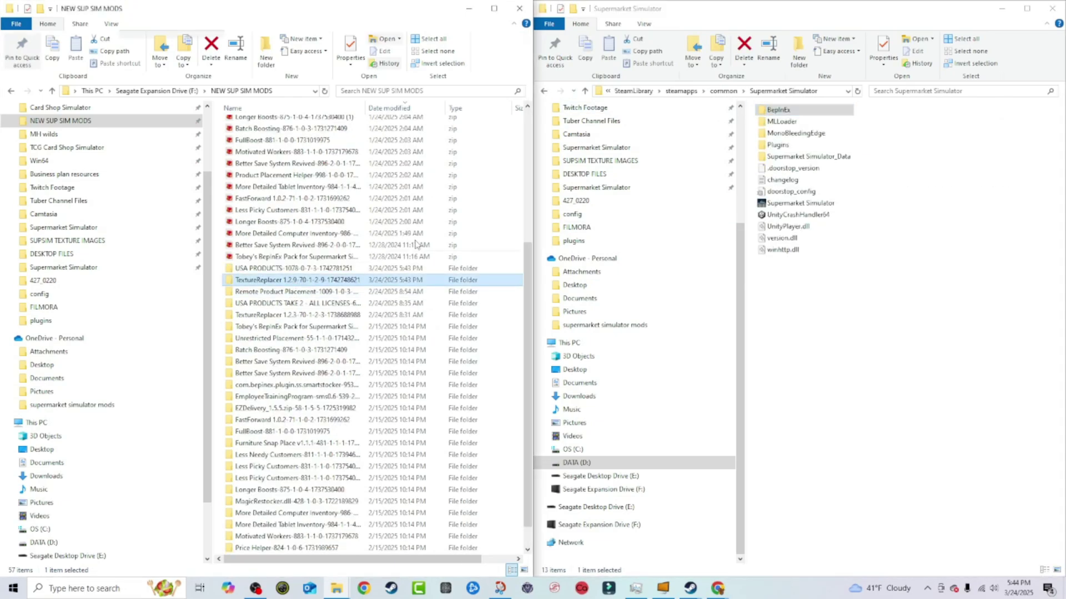
{"action": "double_click", "coordinate": [779, 110]}
{"action": "key", "text": "BackSpace"}
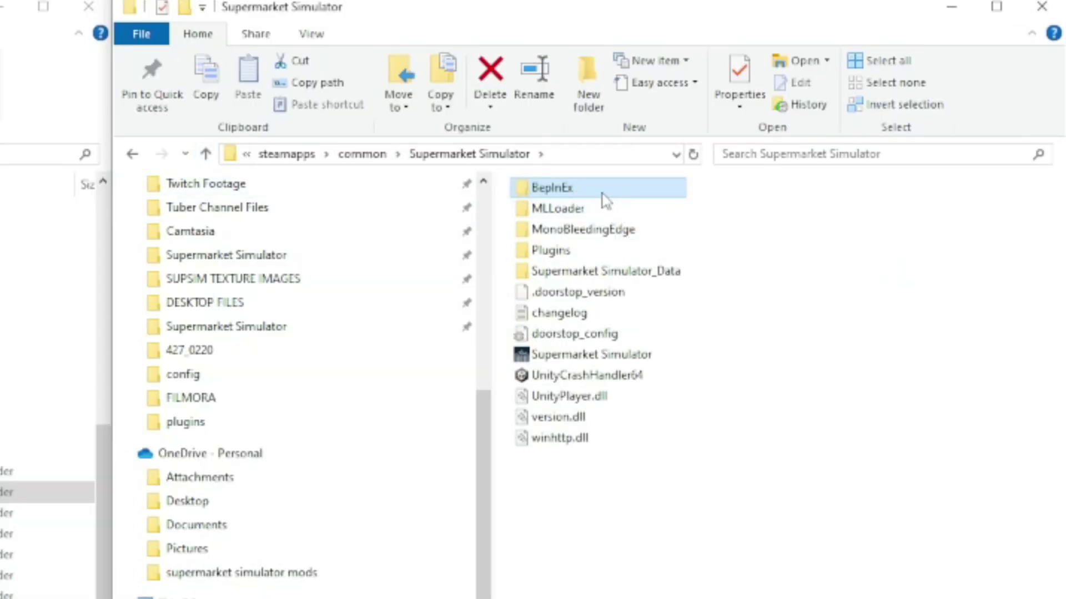
{"action": "double_click", "coordinate": [606, 194]}
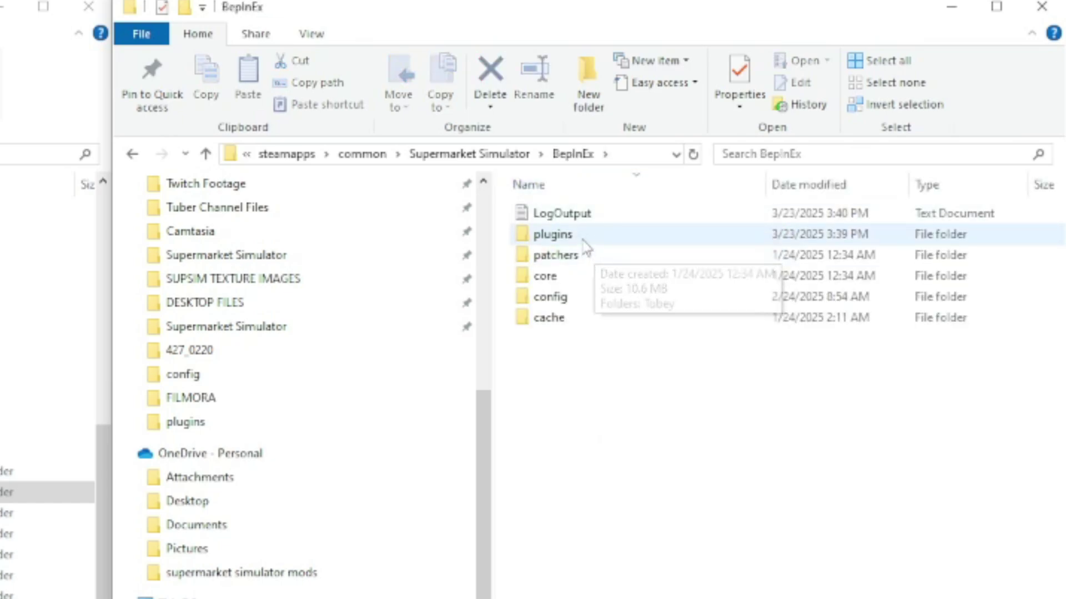
{"action": "double_click", "coordinate": [586, 236]}
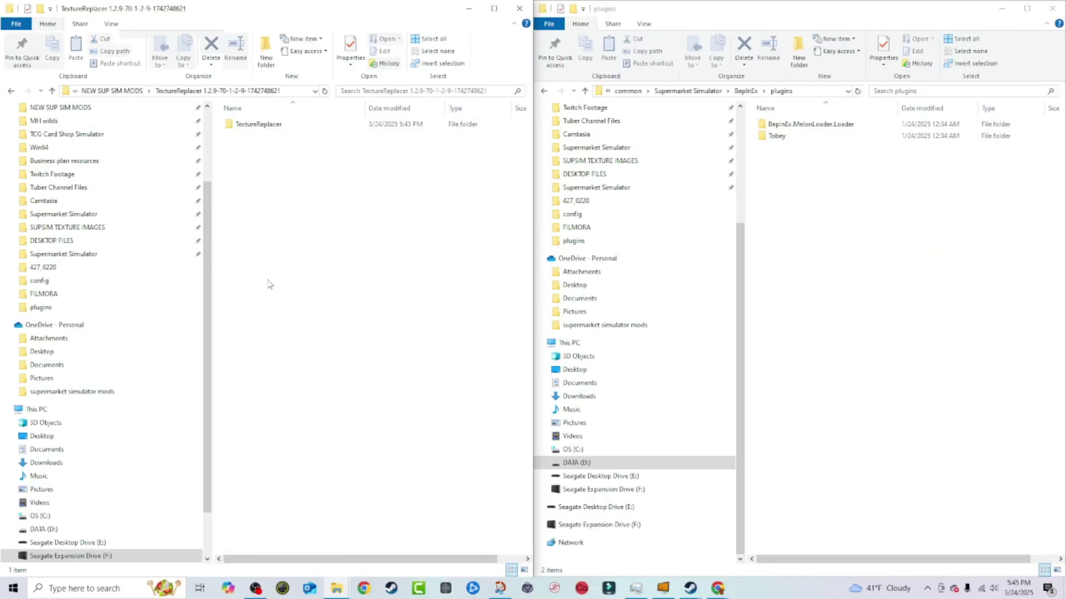
Copy the extracted TextureReplacer folder into the game's BepInEx plugins folder and check that it contains the DLL file
{"action": "double_click", "coordinate": [247, 124]}
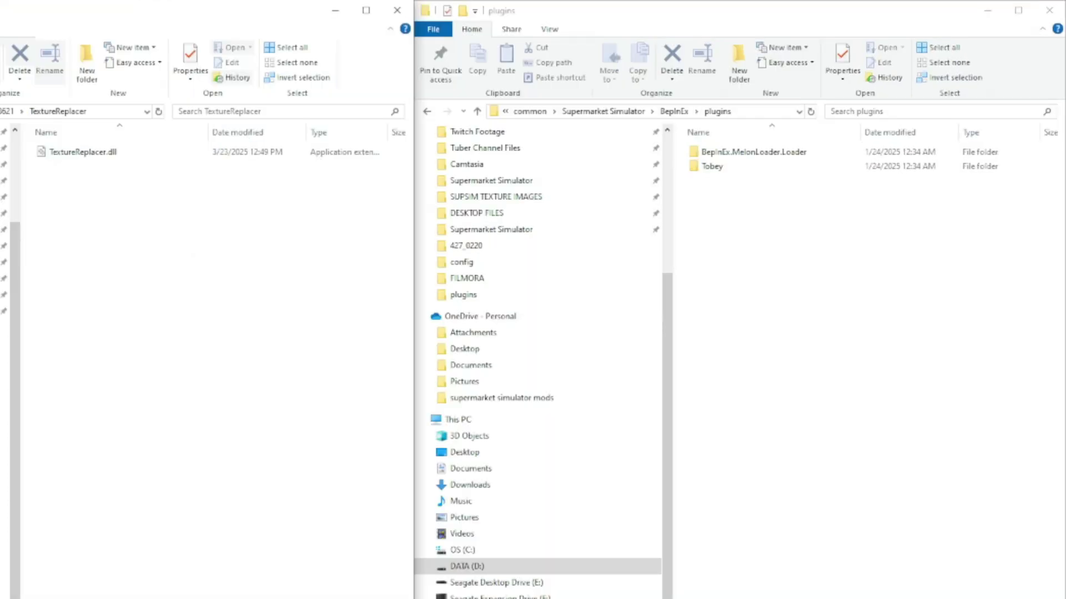
{"action": "key", "text": "BackSpace"}
{"action": "left_click_drag", "start_coordinate": [78, 152], "coordinate": [801, 255]}
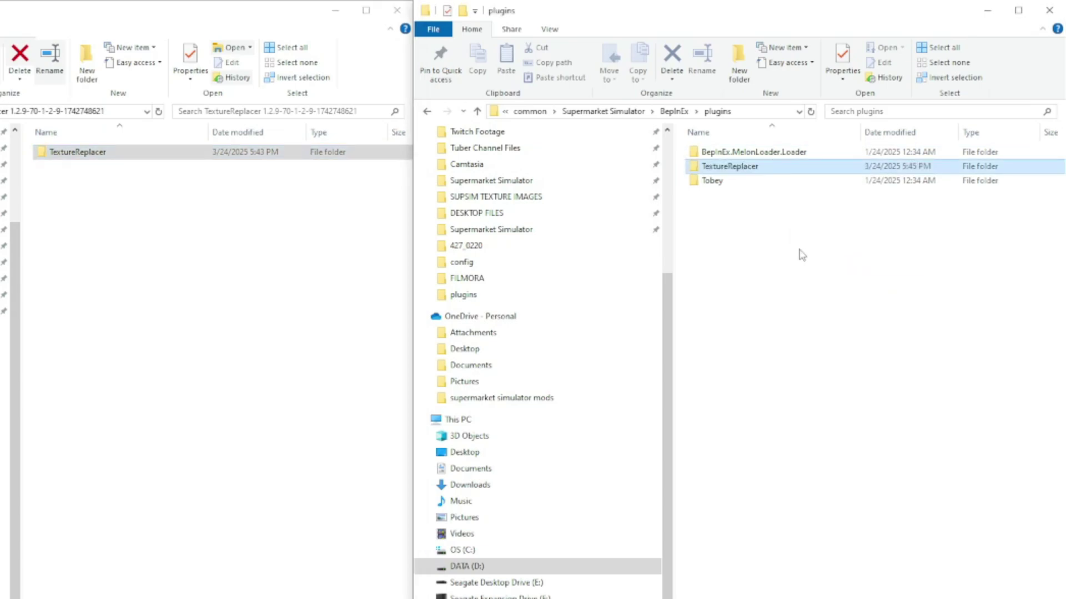
{"action": "double_click", "coordinate": [729, 168]}
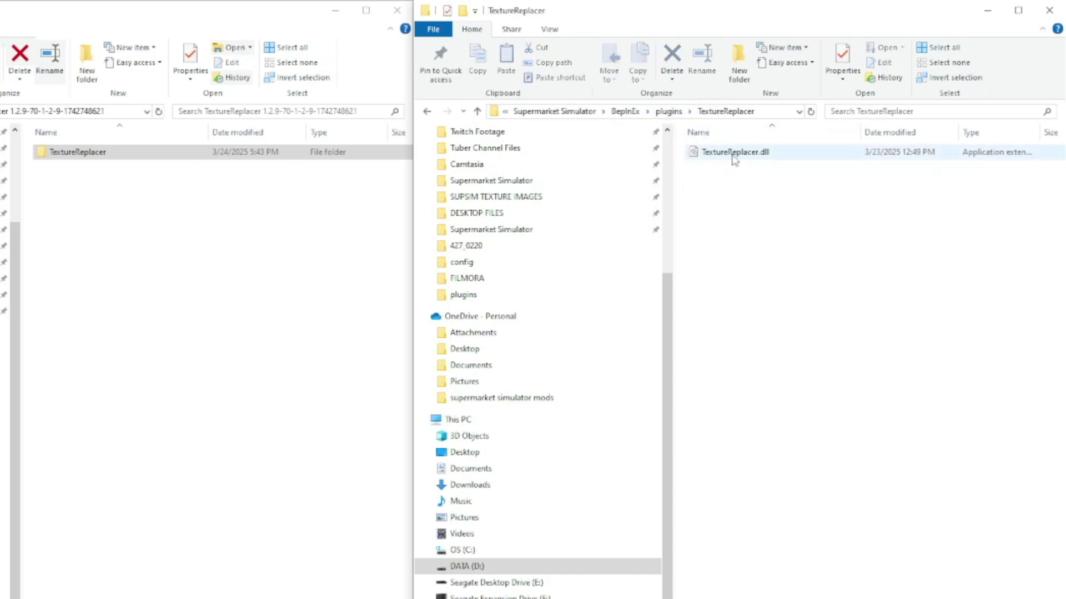
{"action": "left_click", "coordinate": [477, 112]}
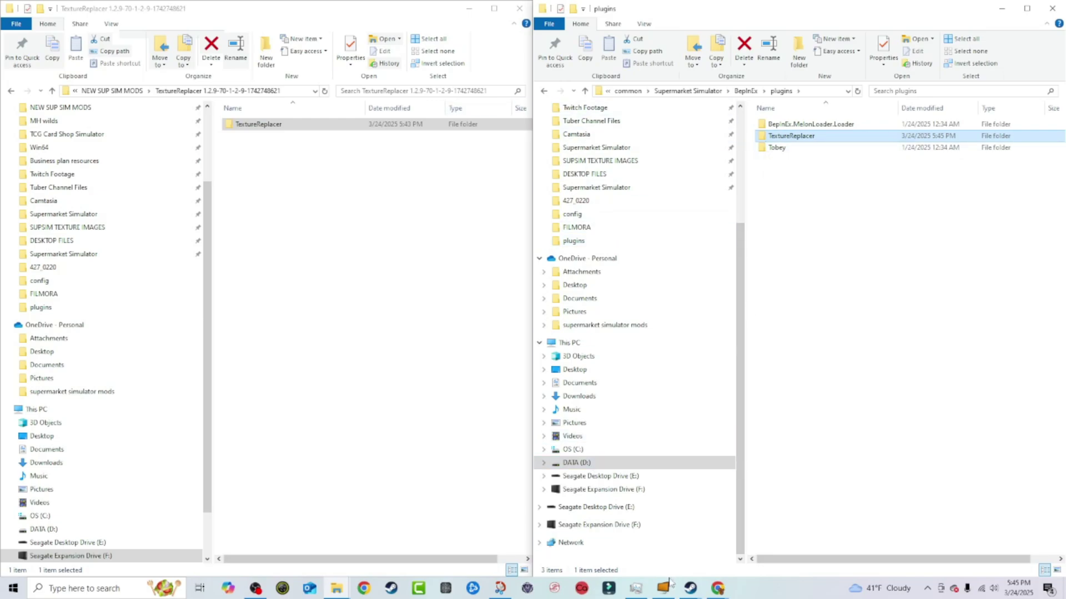
Run Supermarket Simulator once from Steam to generate the TextureReplacer subfolders, and return to the file windows
{"action": "left_click", "coordinate": [687, 591]}
{"action": "left_click", "coordinate": [629, 512]}
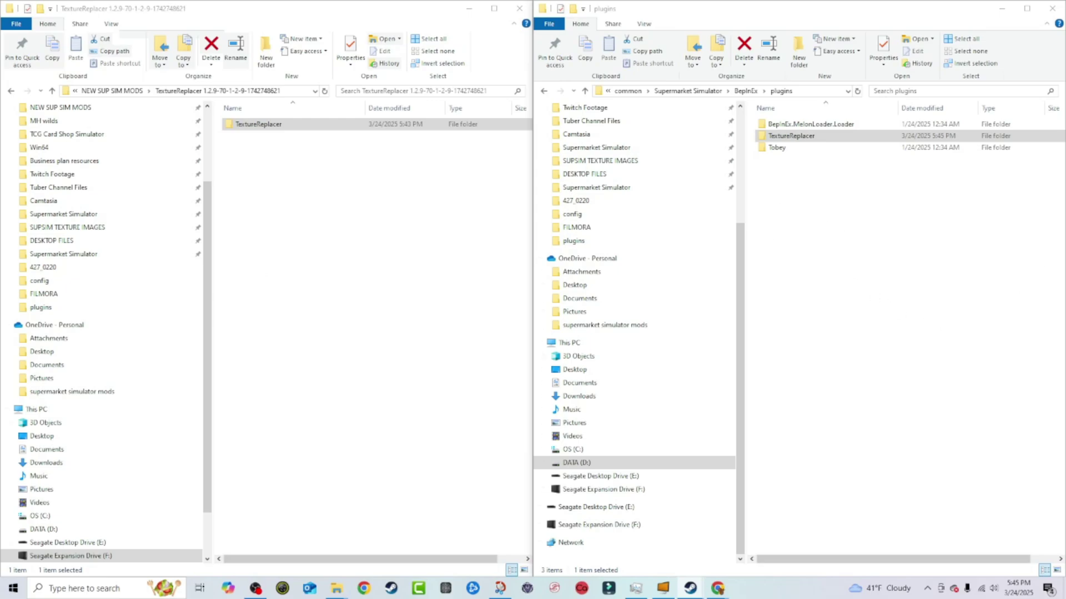
{"action": "key", "text": "alt+Tab"}
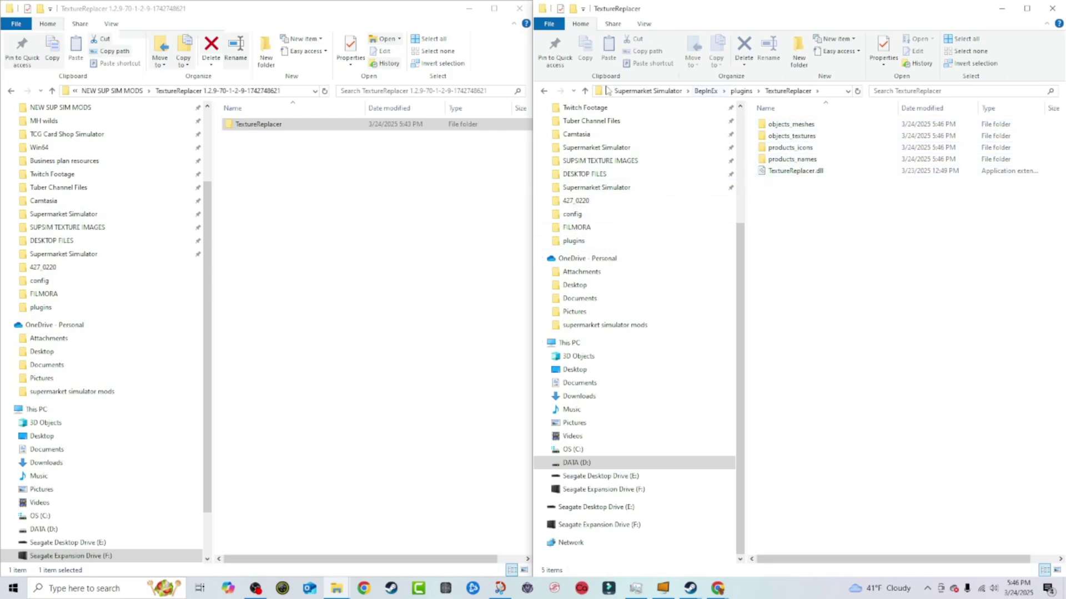
Compare the extracted TextureReplacer 1.2.9 folder with the installed copy in plugins, and reopen the installed copy
{"action": "left_click", "coordinate": [585, 92]}
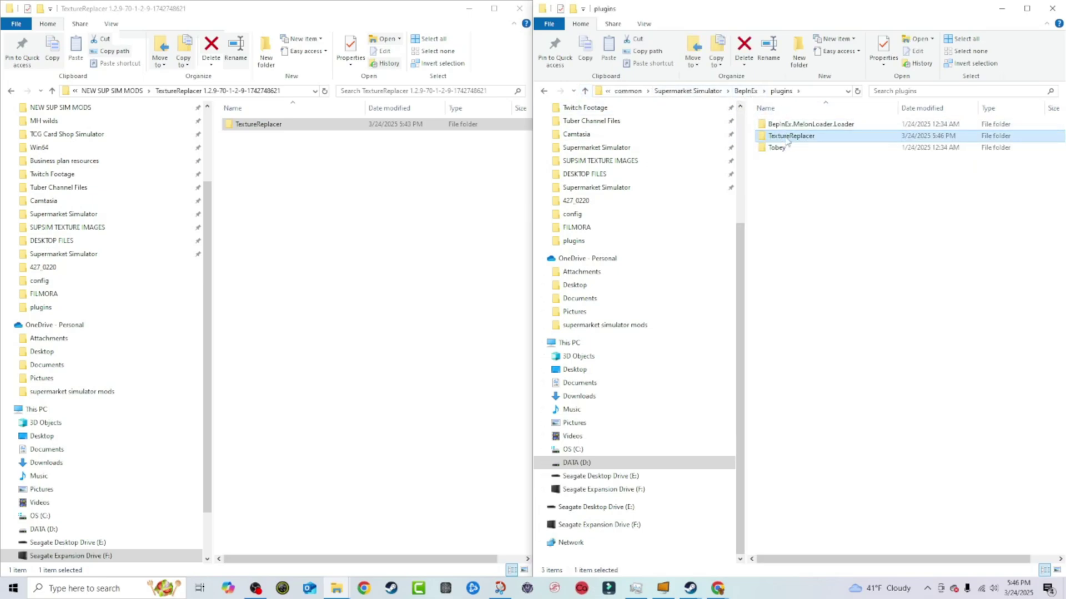
{"action": "double_click", "coordinate": [307, 125]}
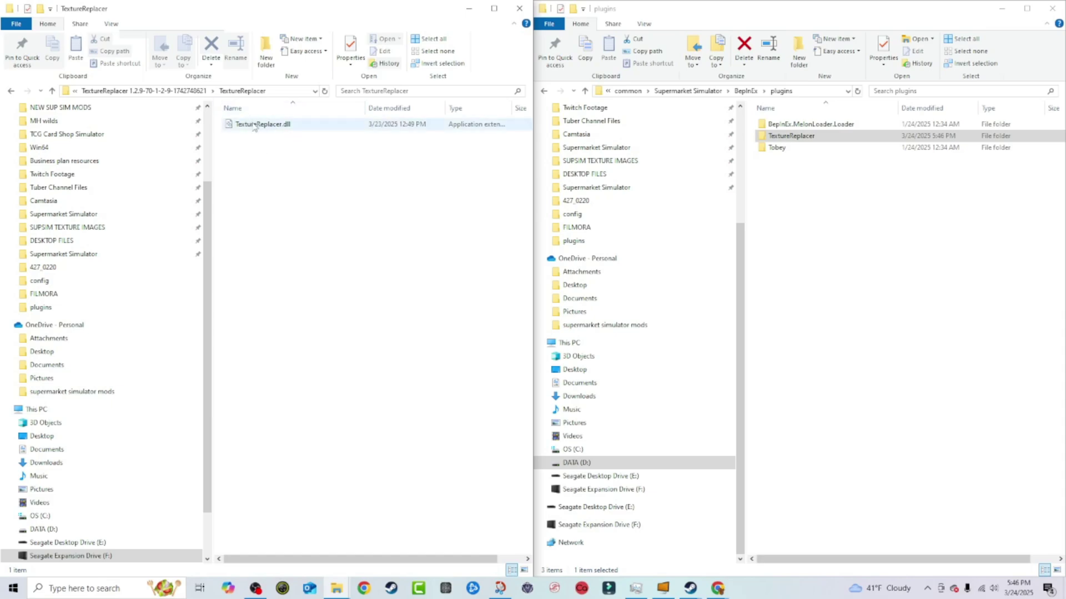
{"action": "left_click", "coordinate": [52, 91]}
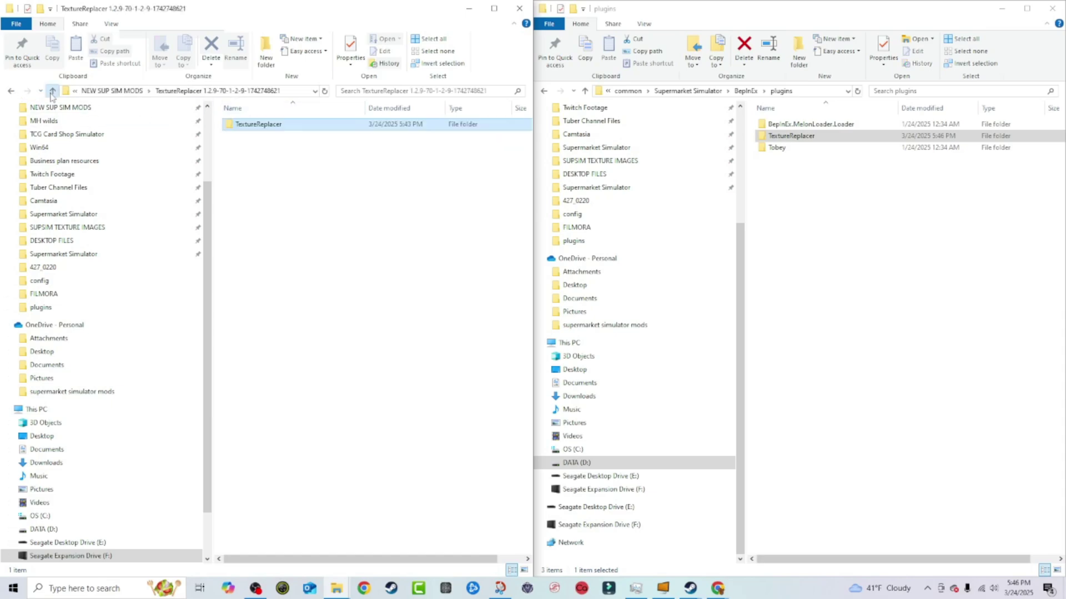
{"action": "double_click", "coordinate": [801, 140]}
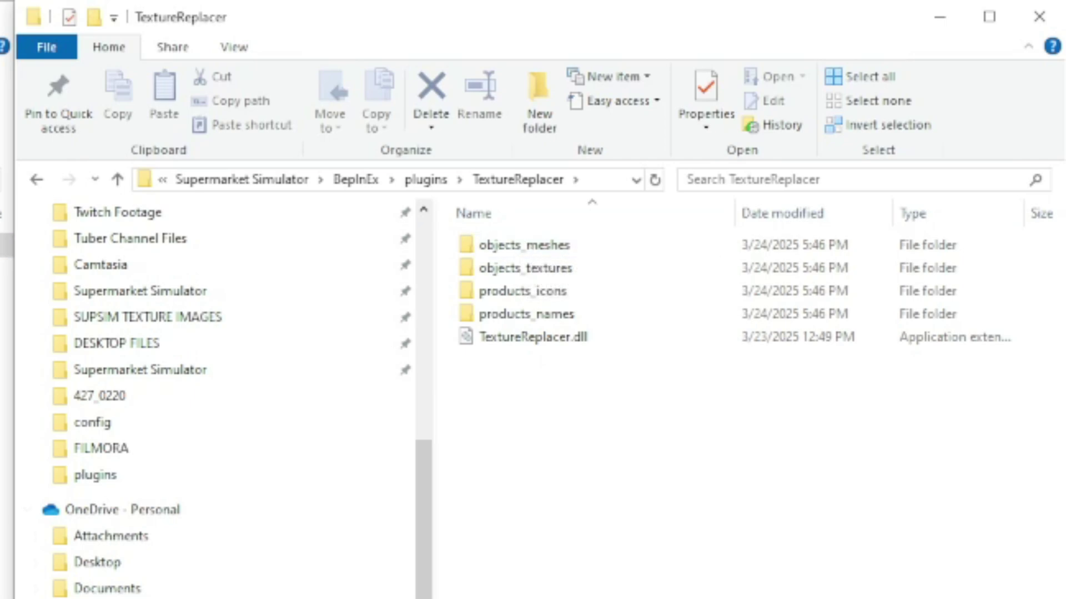
Copy objects_textures, products_icons and products_names from the extracted USA PRODUCTS TextureReplacer folder into the game's plugins\TextureReplacer folder
{"action": "double_click", "coordinate": [6, 245]}
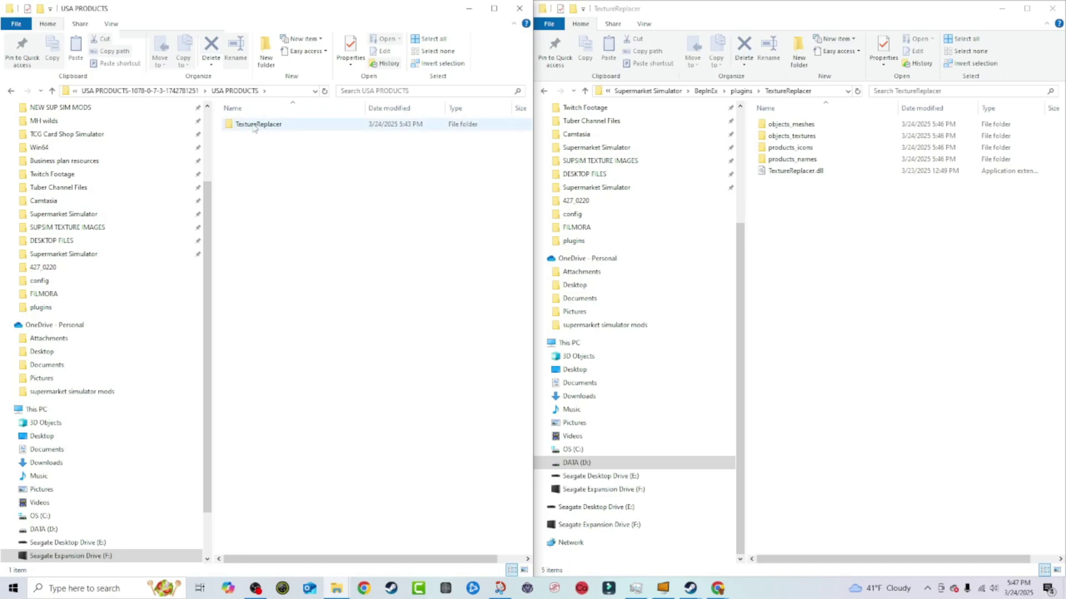
{"action": "double_click", "coordinate": [254, 128]}
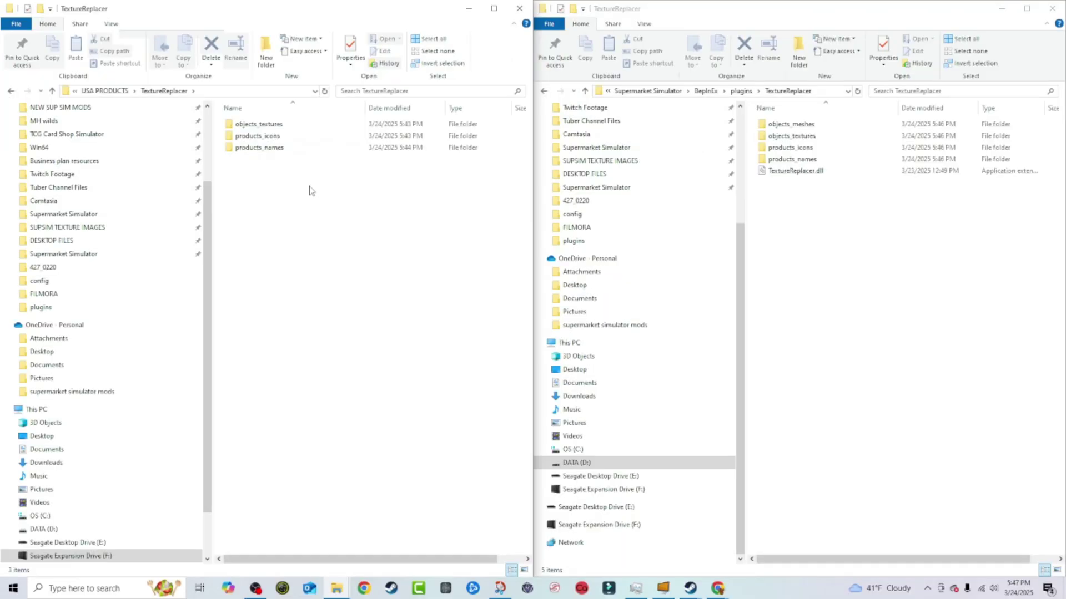
{"action": "left_click_drag", "start_coordinate": [467, 401], "coordinate": [423, 269]}
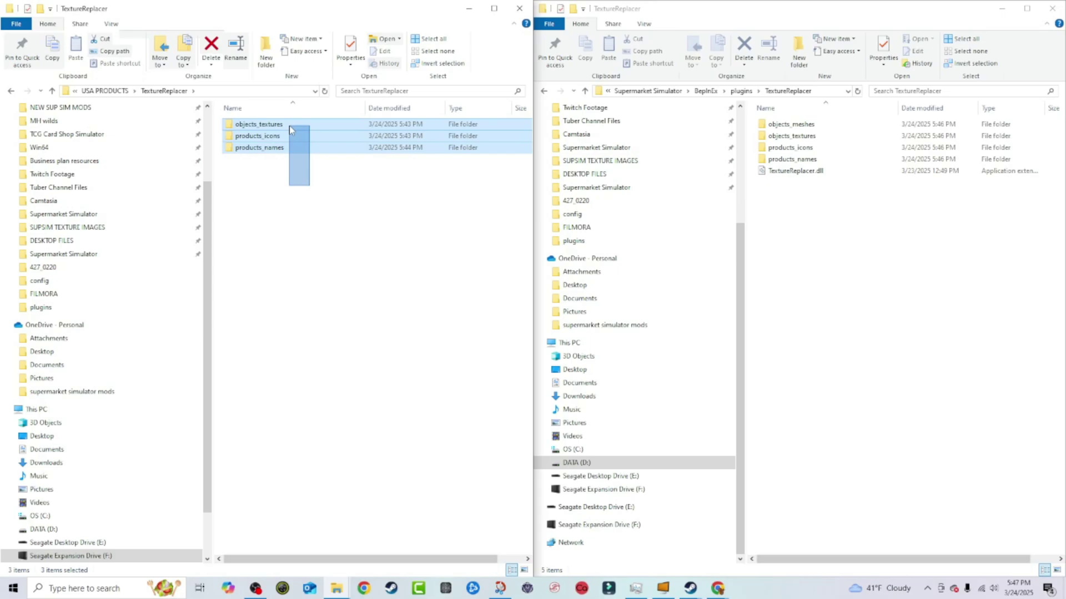
{"action": "left_click_drag", "start_coordinate": [288, 126], "coordinate": [289, 126]}
{"action": "left_click_drag", "start_coordinate": [259, 129], "coordinate": [821, 248]}
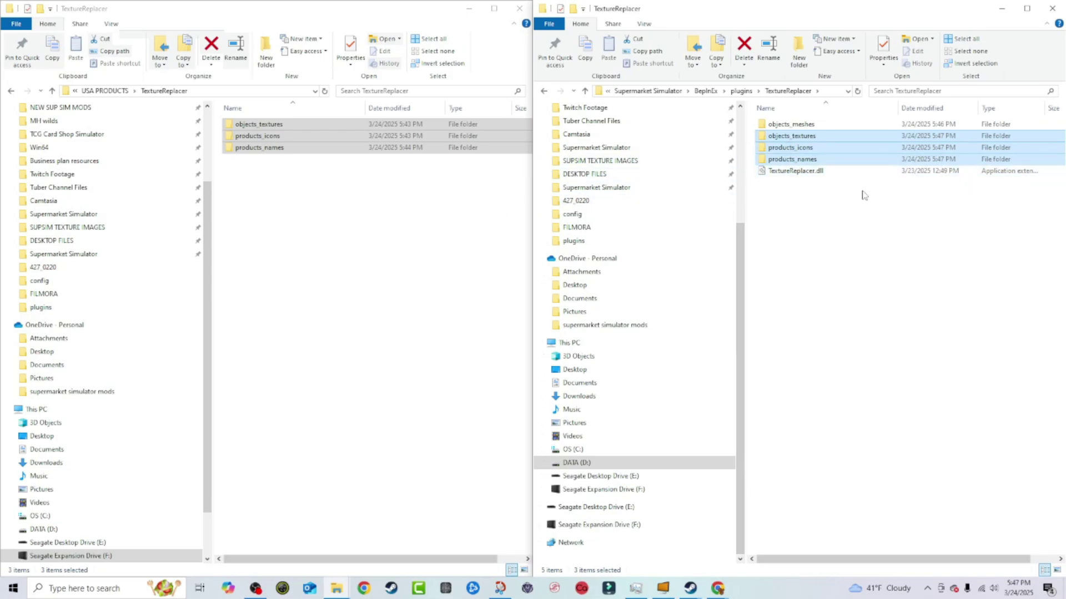
Compare the contents of the objects_textures folder in the USA PRODUCTS source and in the game's TextureReplacer folder
{"action": "left_click", "coordinate": [268, 126]}
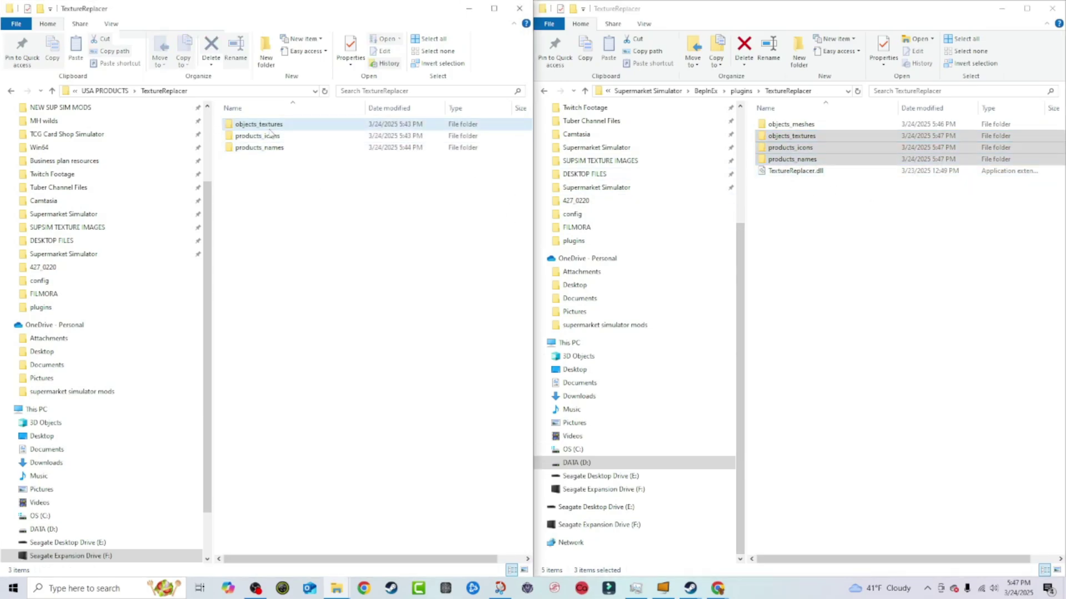
{"action": "double_click", "coordinate": [269, 124]}
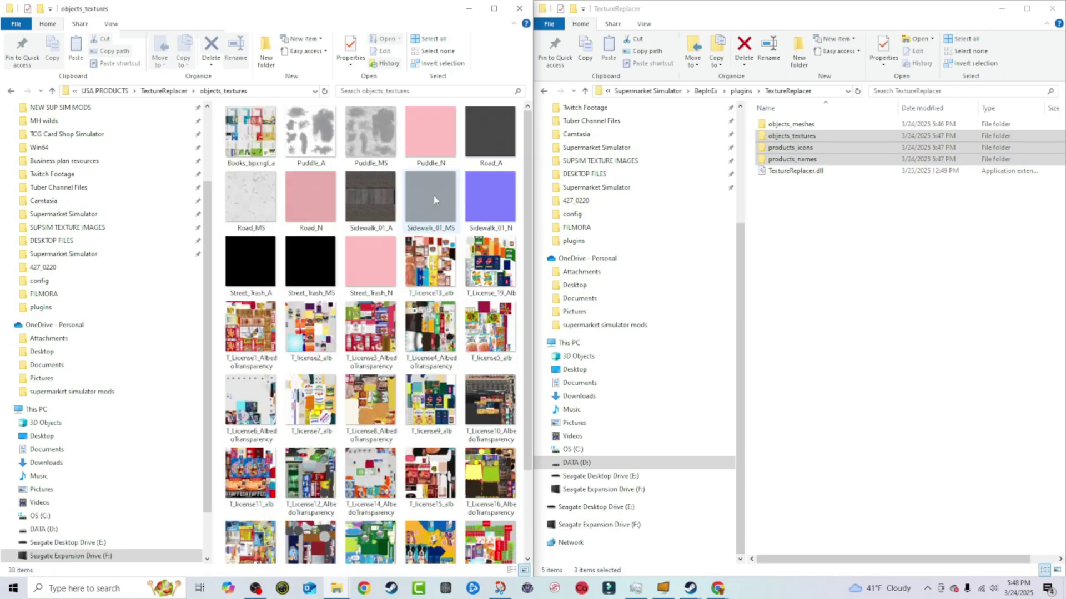
{"action": "left_click", "coordinate": [53, 91]}
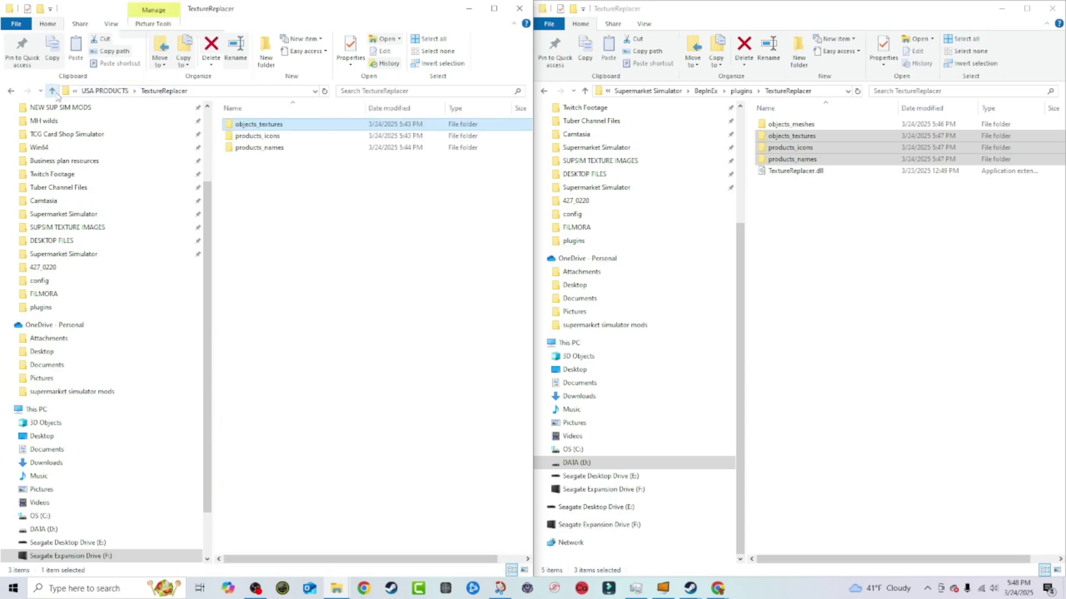
{"action": "double_click", "coordinate": [812, 137]}
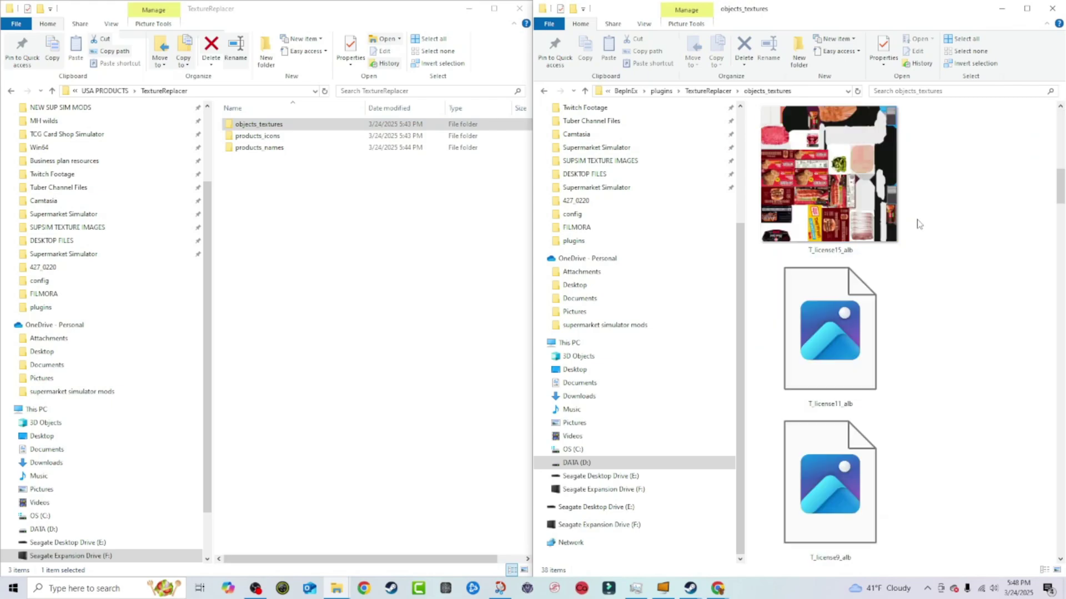
{"action": "scroll", "coordinate": [917, 225], "scroll_direction": "down", "scroll_amount": 10}
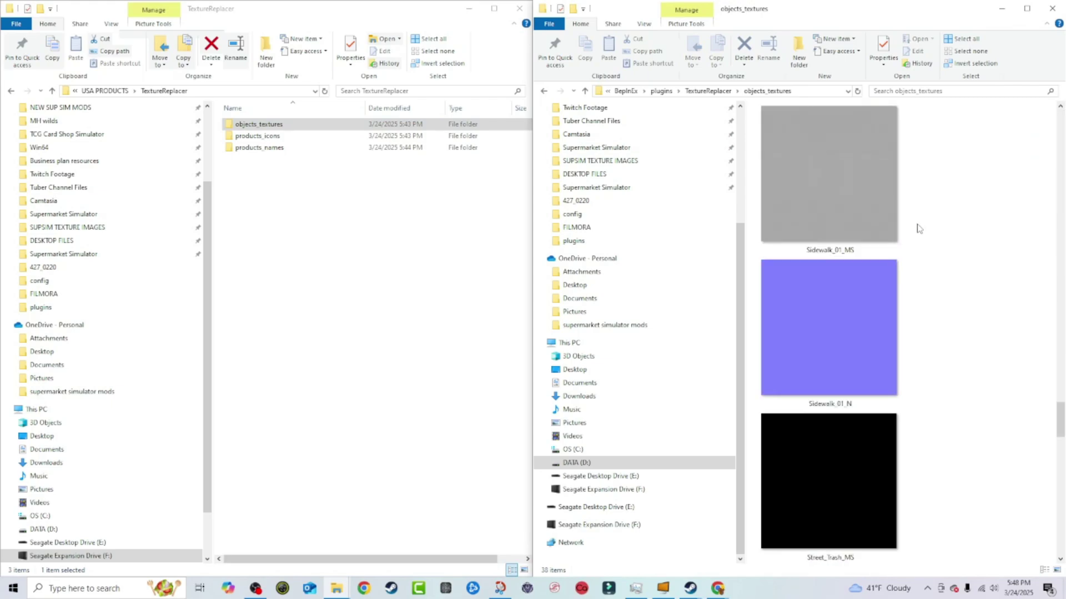
{"action": "scroll", "coordinate": [917, 227], "scroll_direction": "up", "scroll_amount": 10}
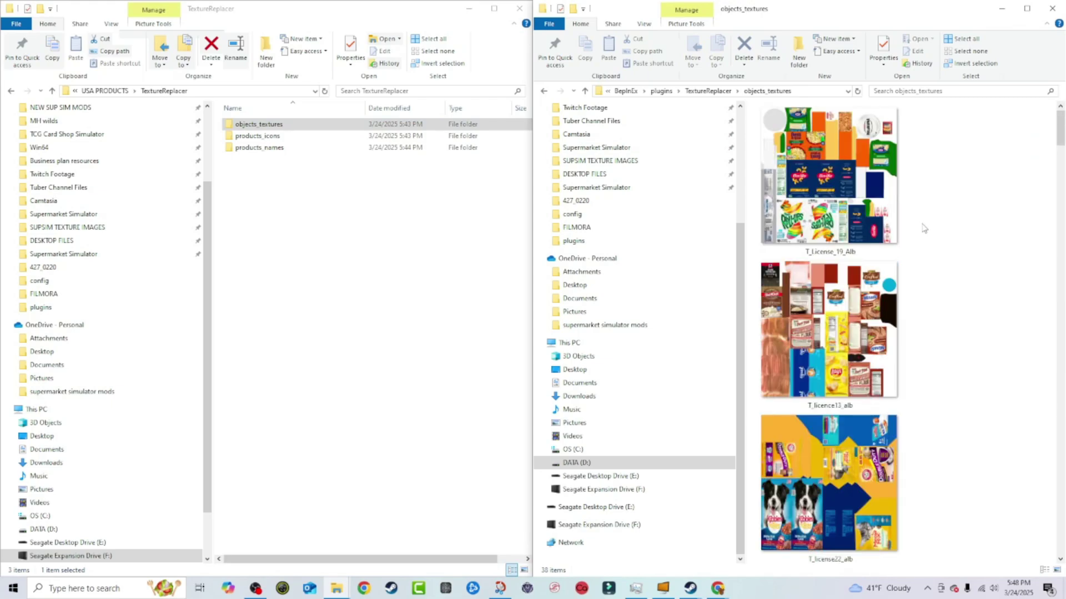
{"action": "scroll", "coordinate": [923, 228], "scroll_direction": "down", "scroll_amount": 5}
{"action": "left_click", "coordinate": [585, 91]}
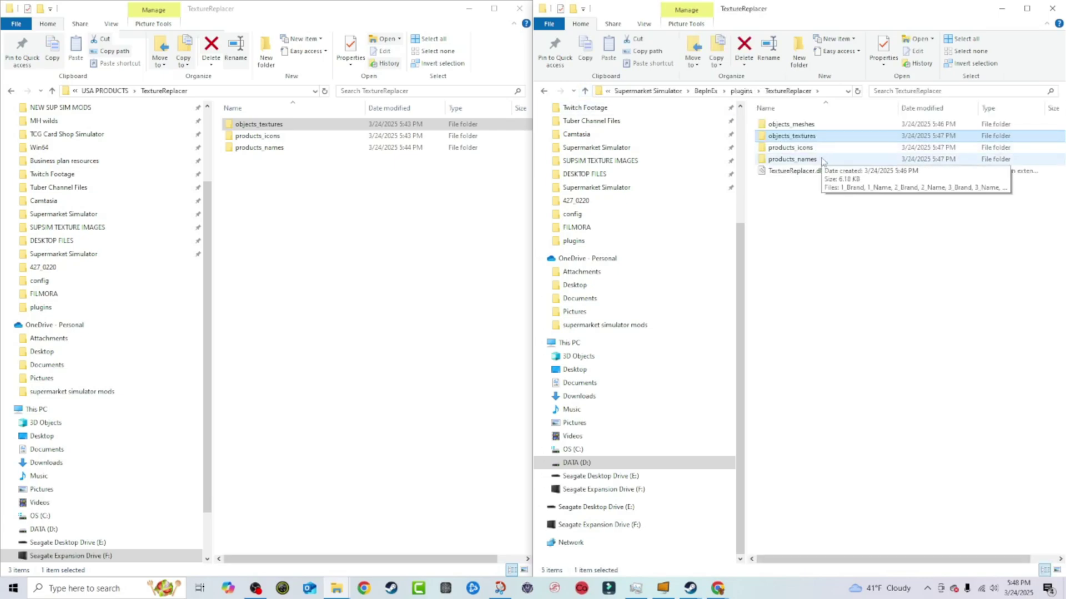
Compare the products_icons and products_names folders between the USA PRODUCTS source and the game's TextureReplacer folder
{"action": "double_click", "coordinate": [790, 147]}
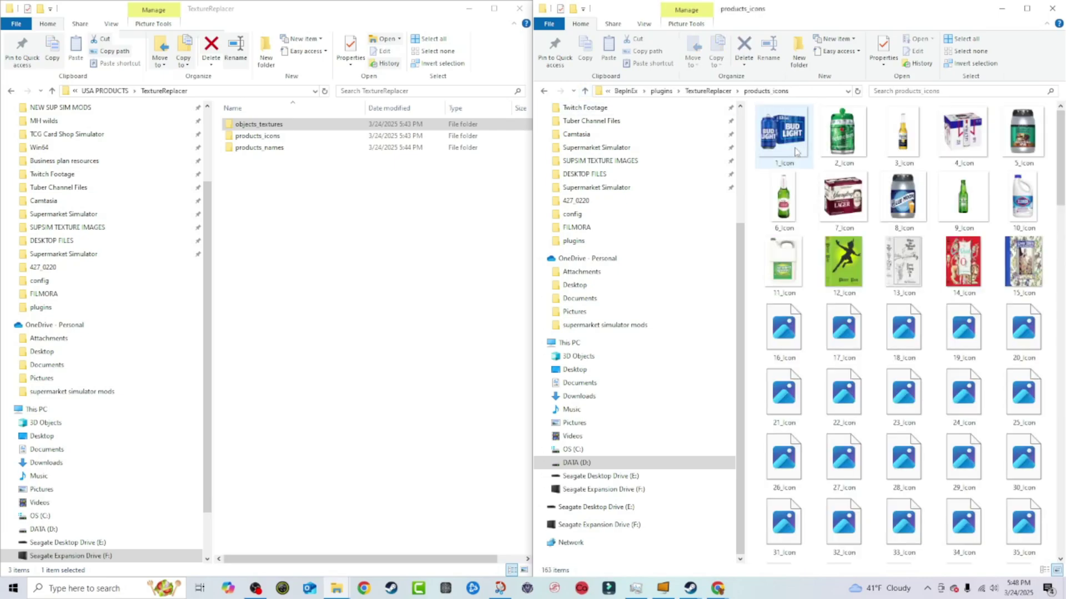
{"action": "double_click", "coordinate": [287, 139]}
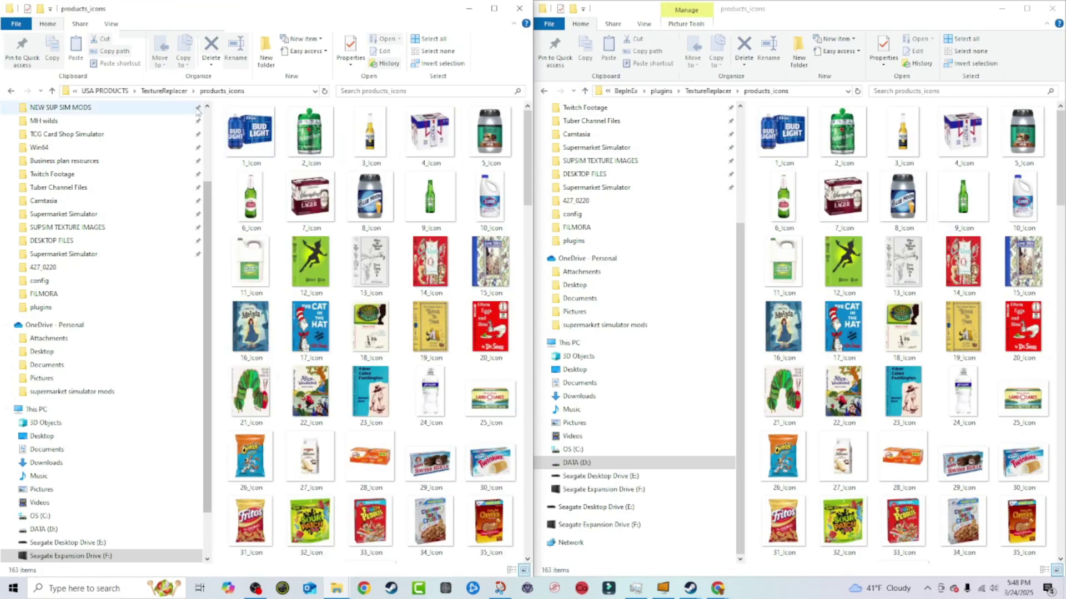
{"action": "left_click", "coordinate": [169, 92]}
{"action": "left_click", "coordinate": [586, 91]}
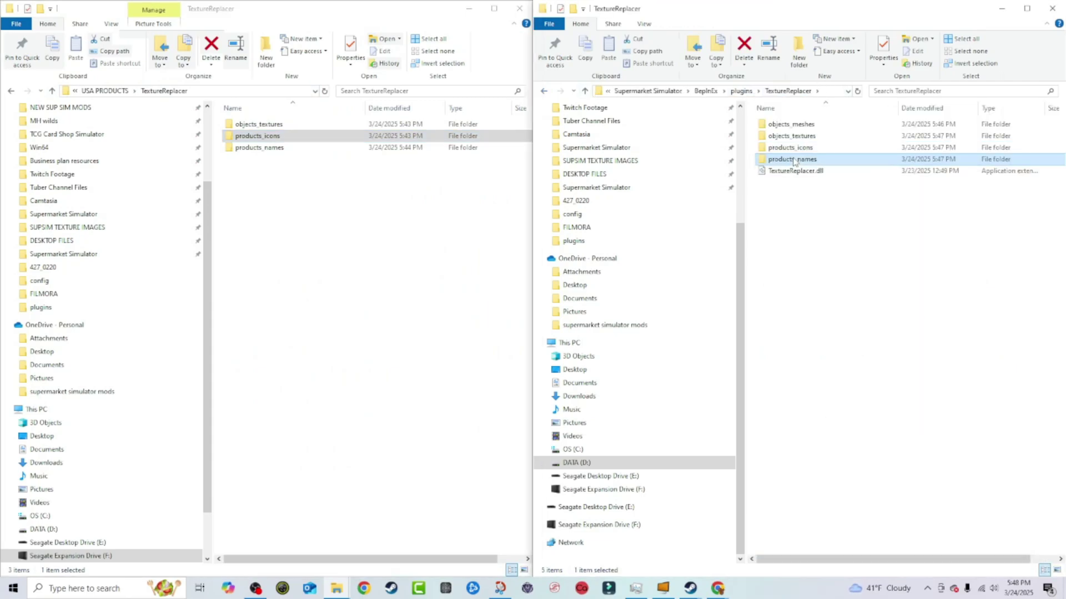
{"action": "double_click", "coordinate": [788, 147]}
{"action": "double_click", "coordinate": [259, 147]}
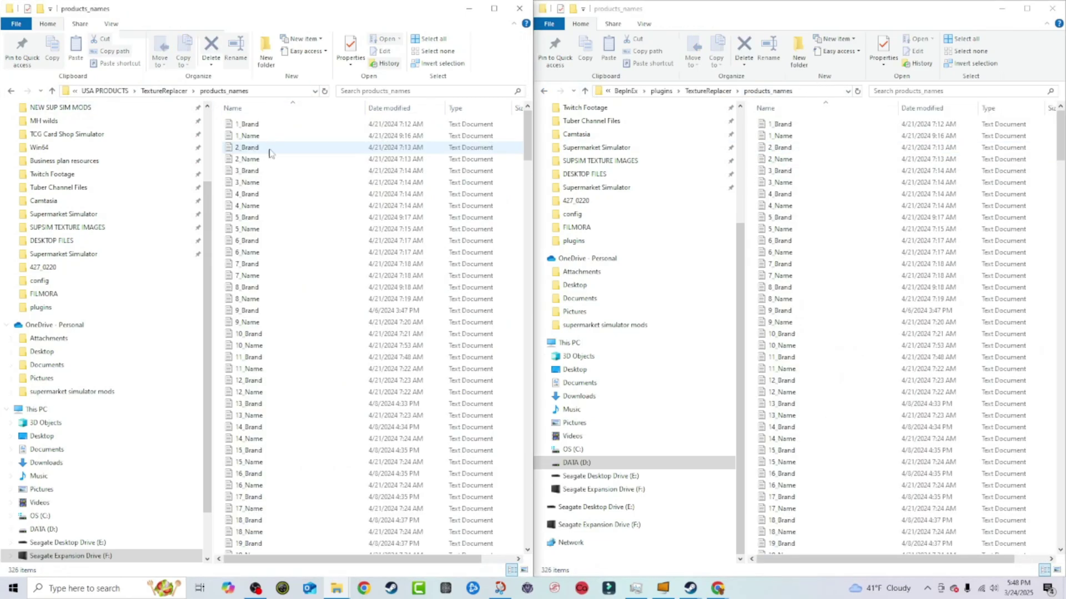
{"action": "key", "text": "alt+Left"}
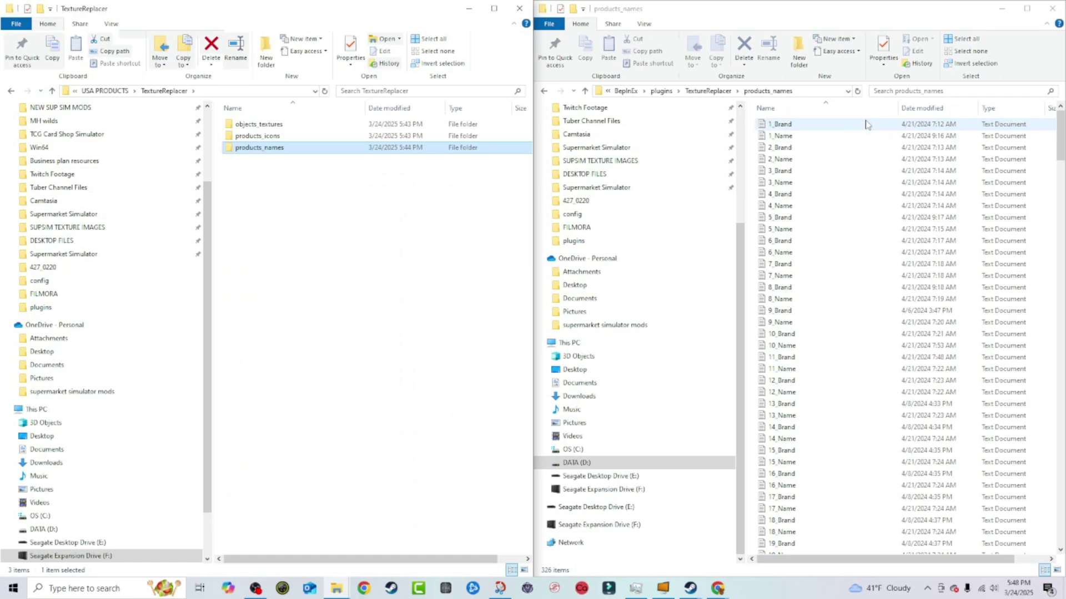
{"action": "left_click", "coordinate": [586, 91]}
Review the install path by going up to the Supermarket Simulator folder and back through BepInEx and plugins to TextureReplacer
{"action": "left_click", "coordinate": [587, 91]}
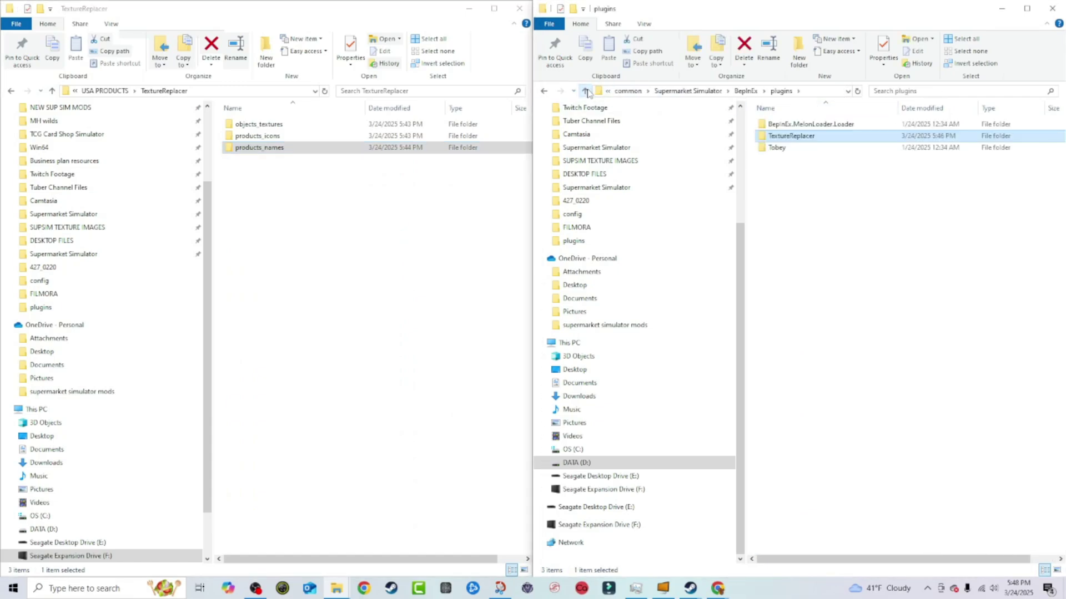
{"action": "left_click", "coordinate": [587, 92]}
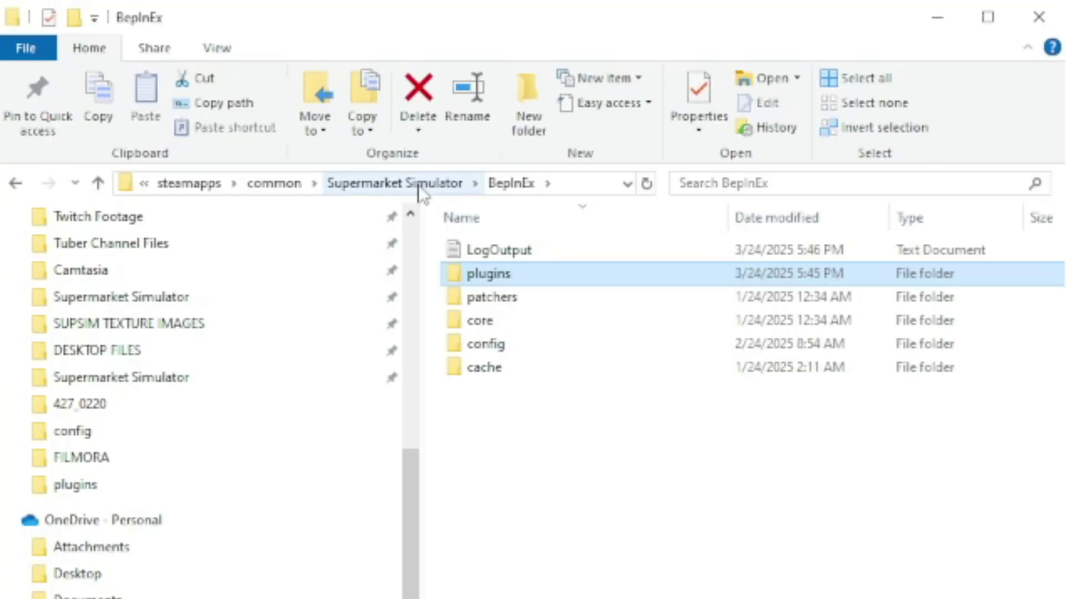
{"action": "double_click", "coordinate": [741, 93]}
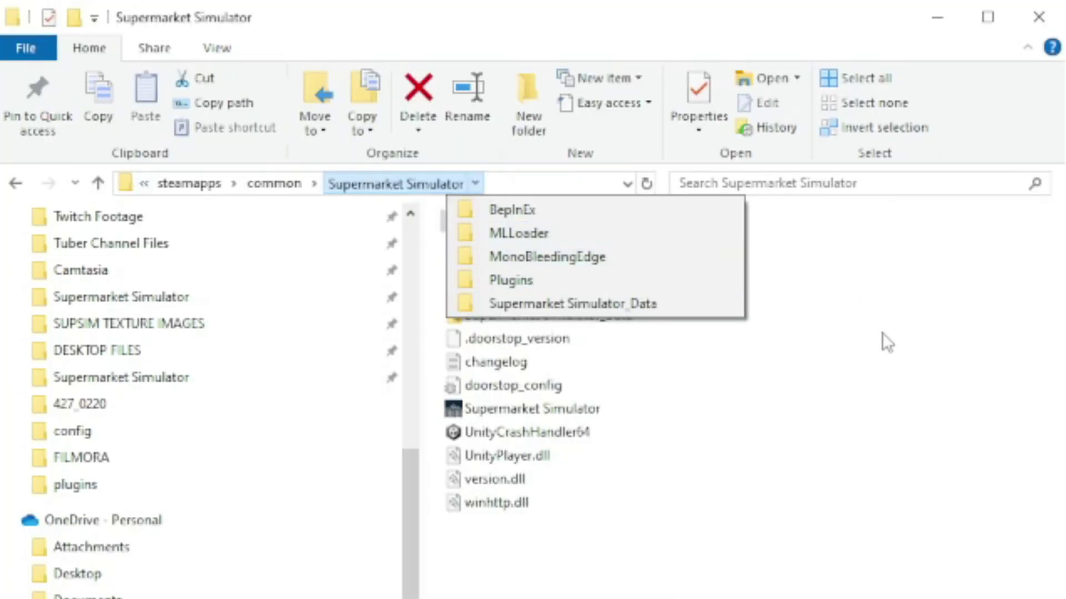
{"action": "left_click", "coordinate": [512, 211]}
{"action": "double_click", "coordinate": [472, 275]}
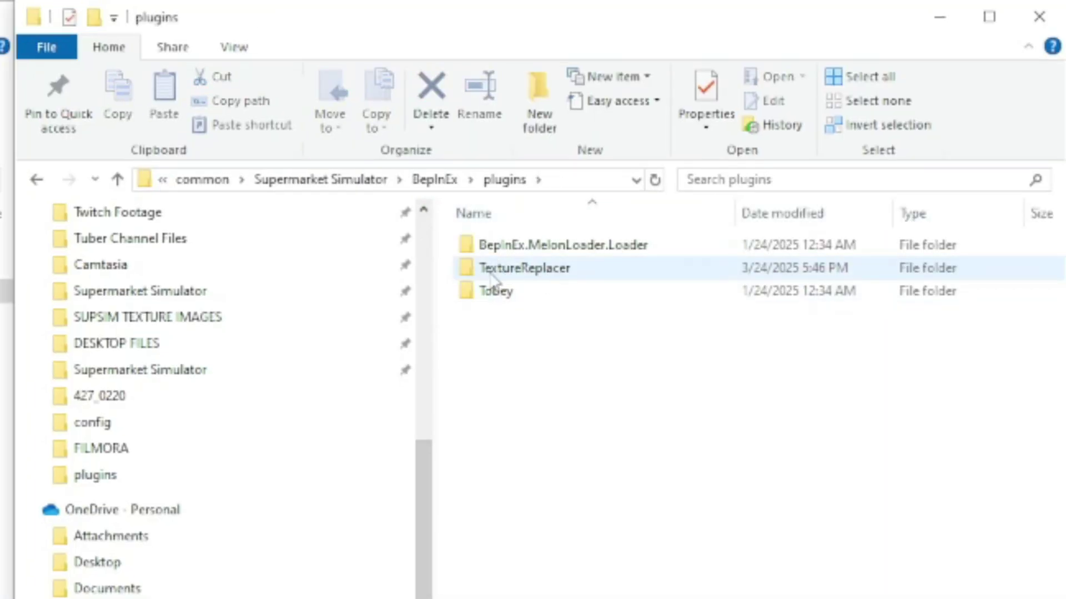
{"action": "double_click", "coordinate": [515, 272]}
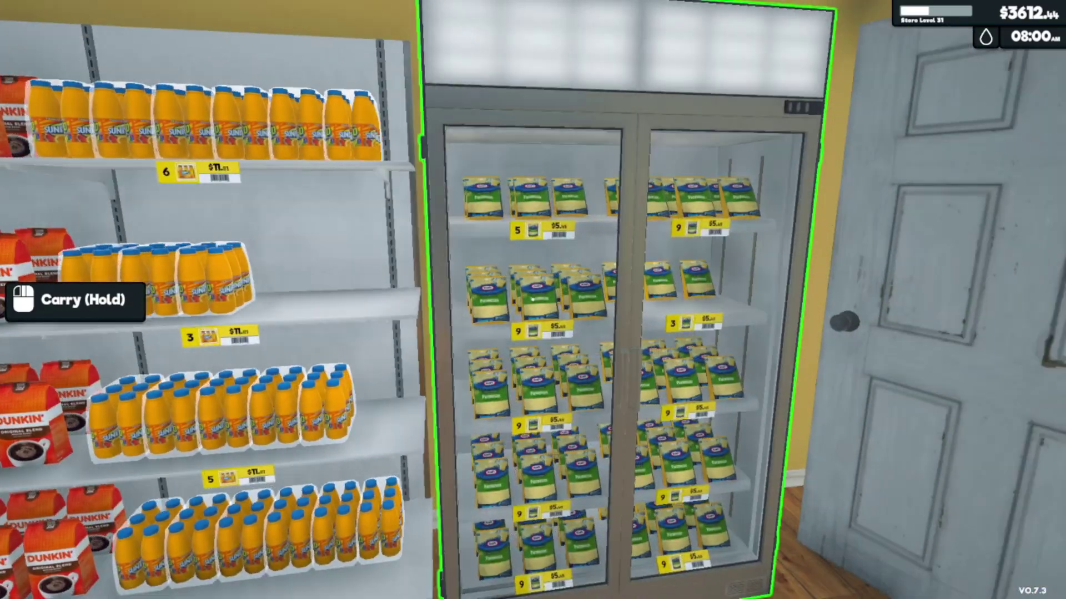
Walk through the store in Supermarket Simulator and inspect the product textures on the shelves and in the refrigerated displays
{"action": "key", "text": "w"}
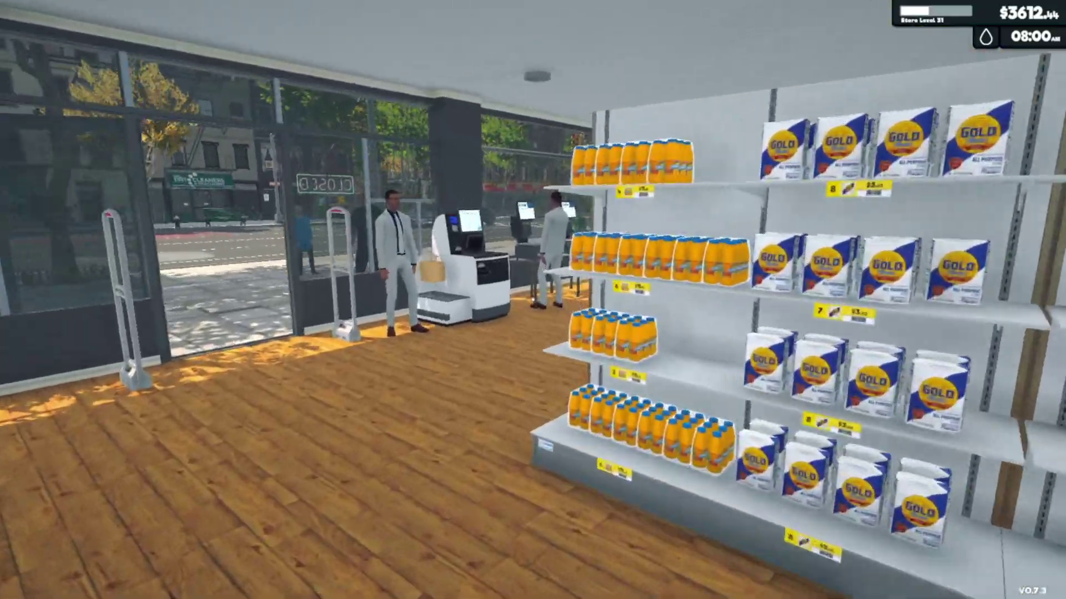
{"action": "key", "text": "w"}
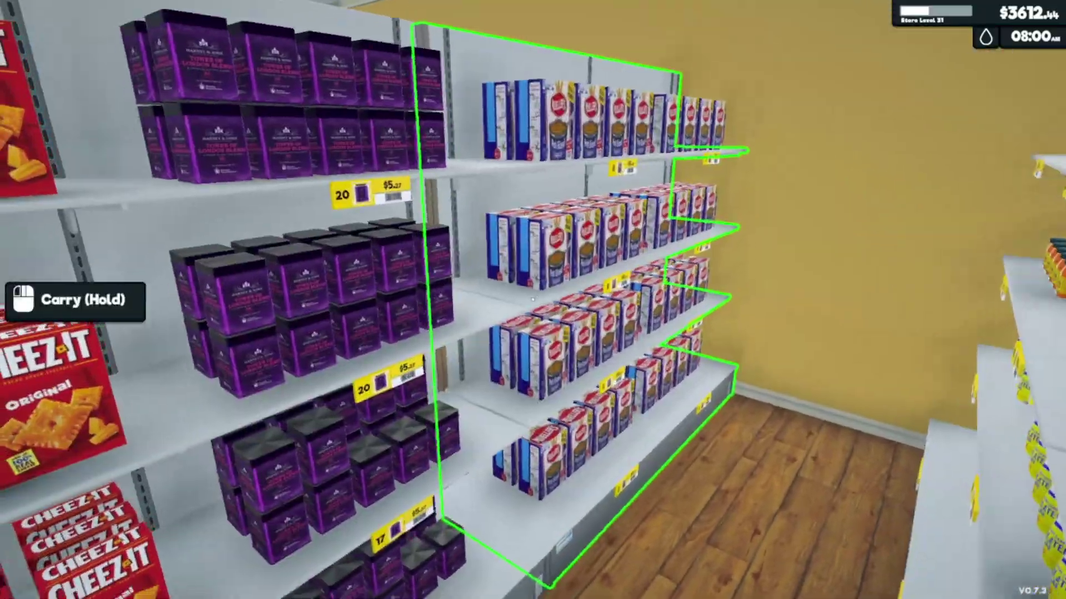
{"action": "key", "text": "w"}
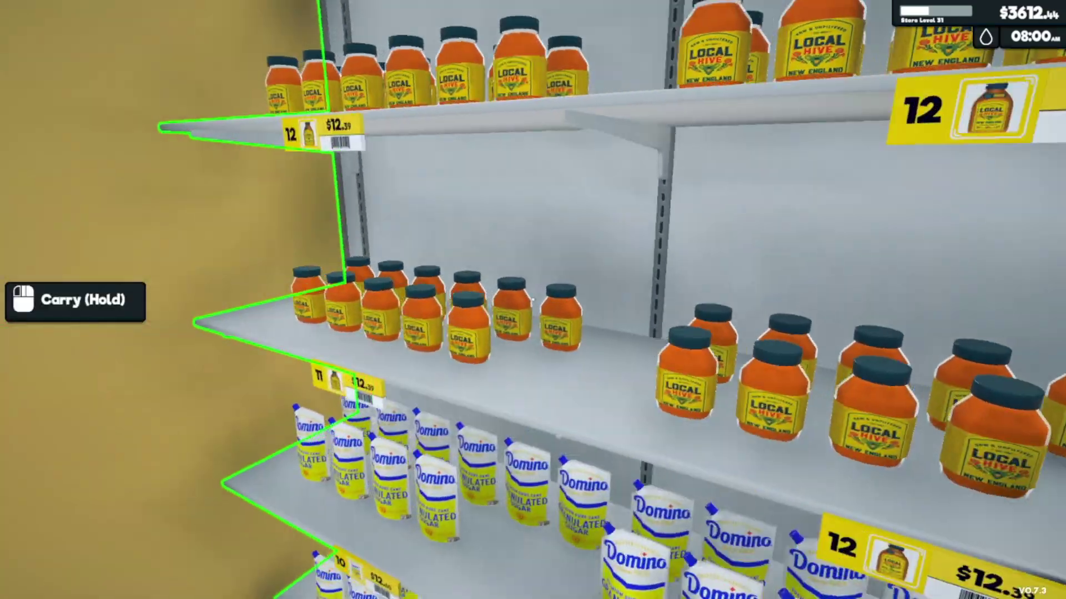
{"action": "key", "text": "w"}
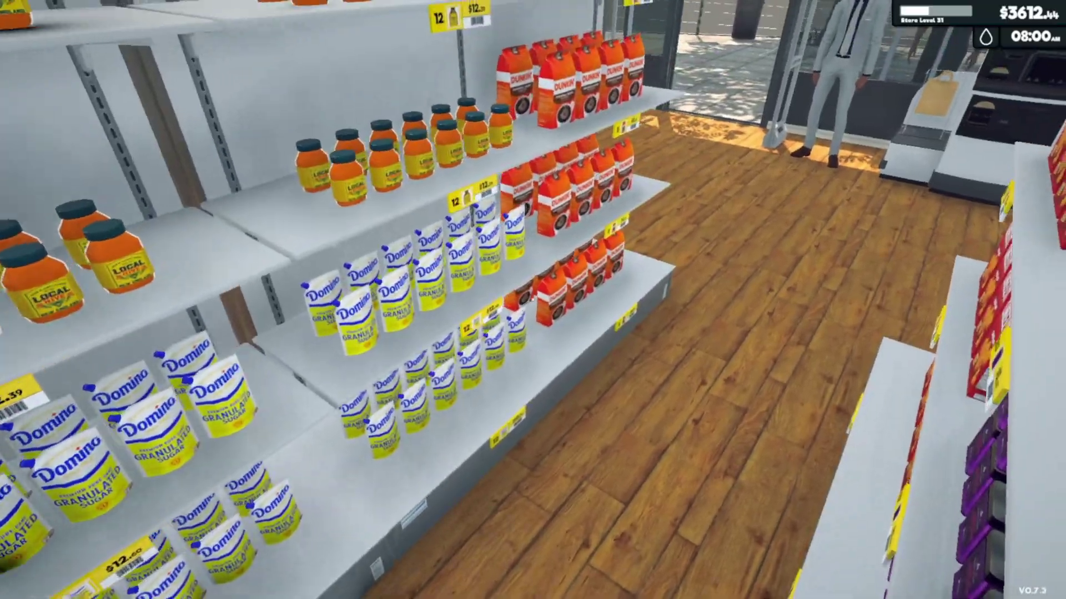
{"action": "key", "text": "w"}
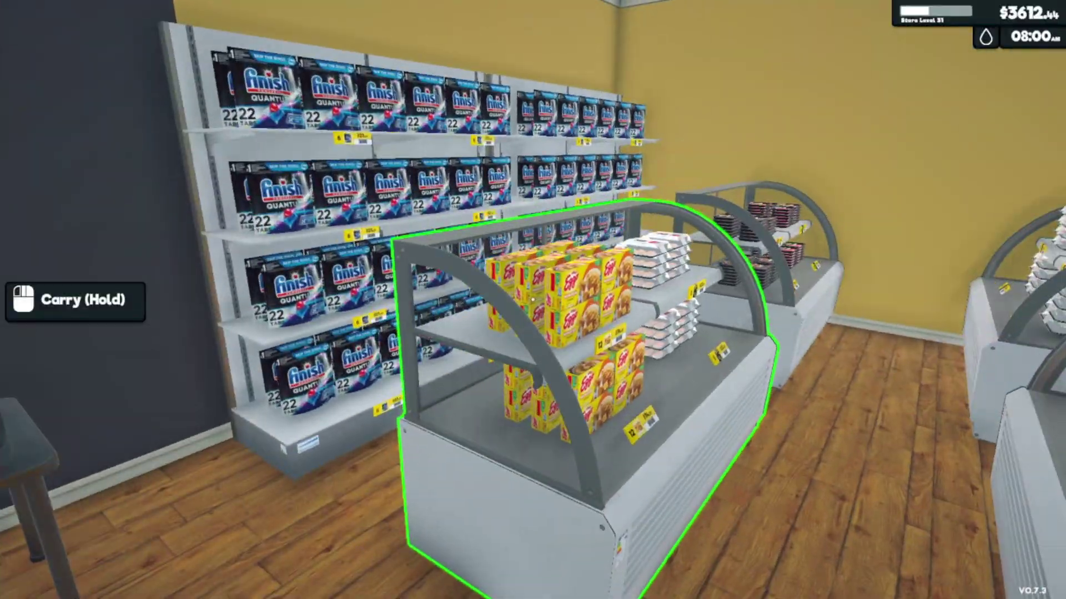
{"action": "key", "text": "w"}
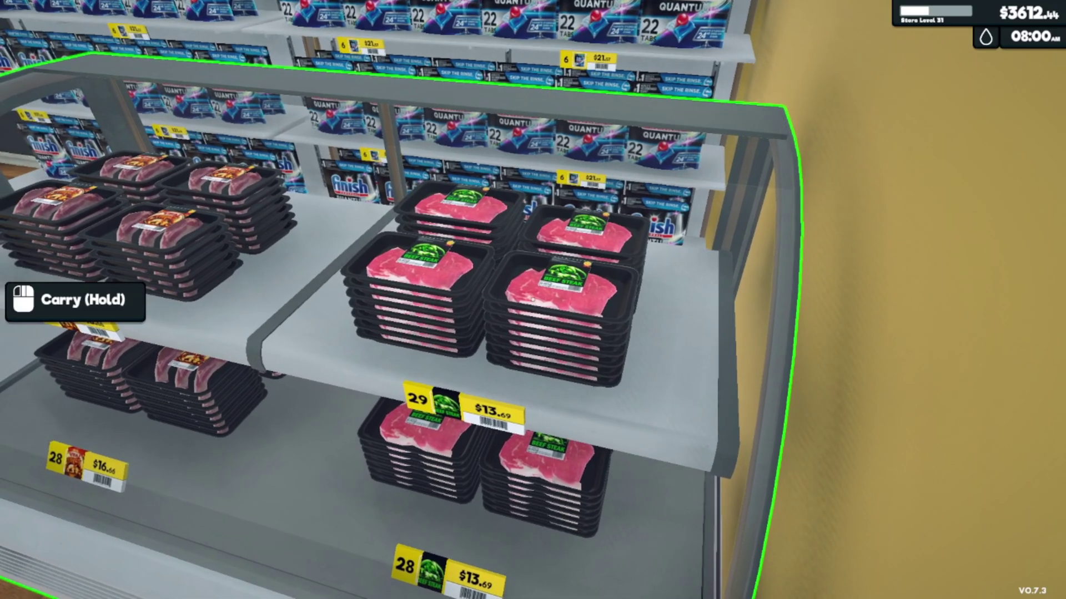
{"action": "key", "text": "a"}
{"action": "key", "text": "a"}
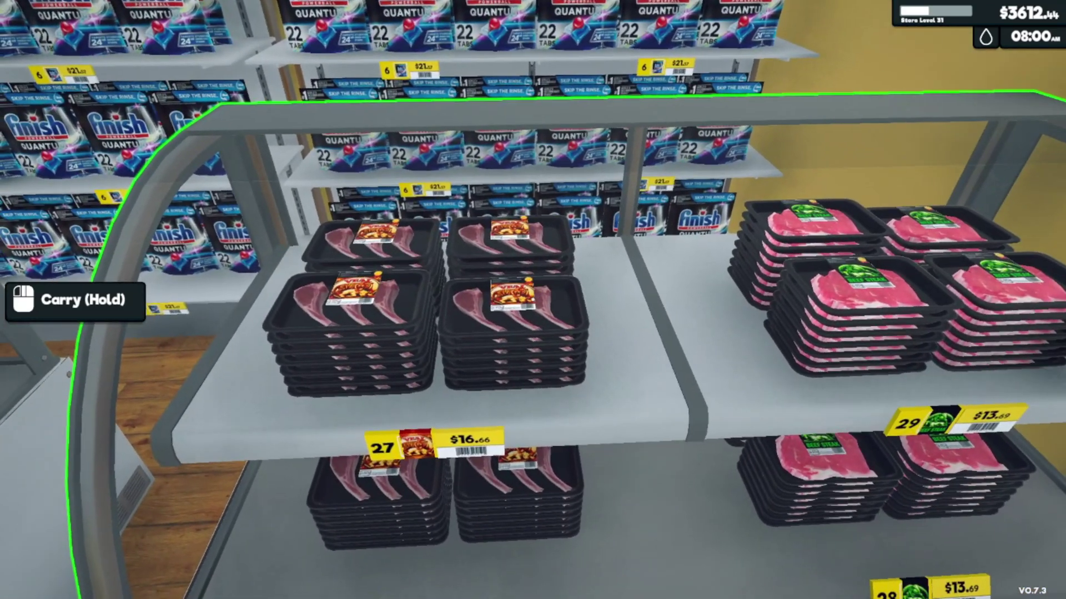
{"action": "key", "text": "w"}
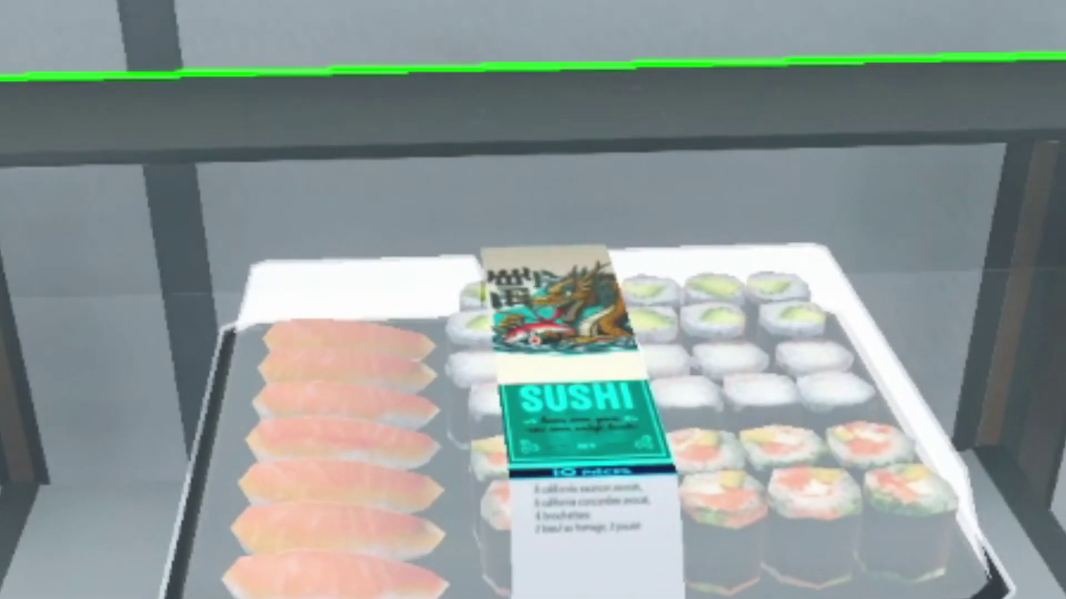
Walk from the refrigerated display to the store computer and open its Market application
{"action": "key", "text": "s"}
{"action": "key", "text": "d"}
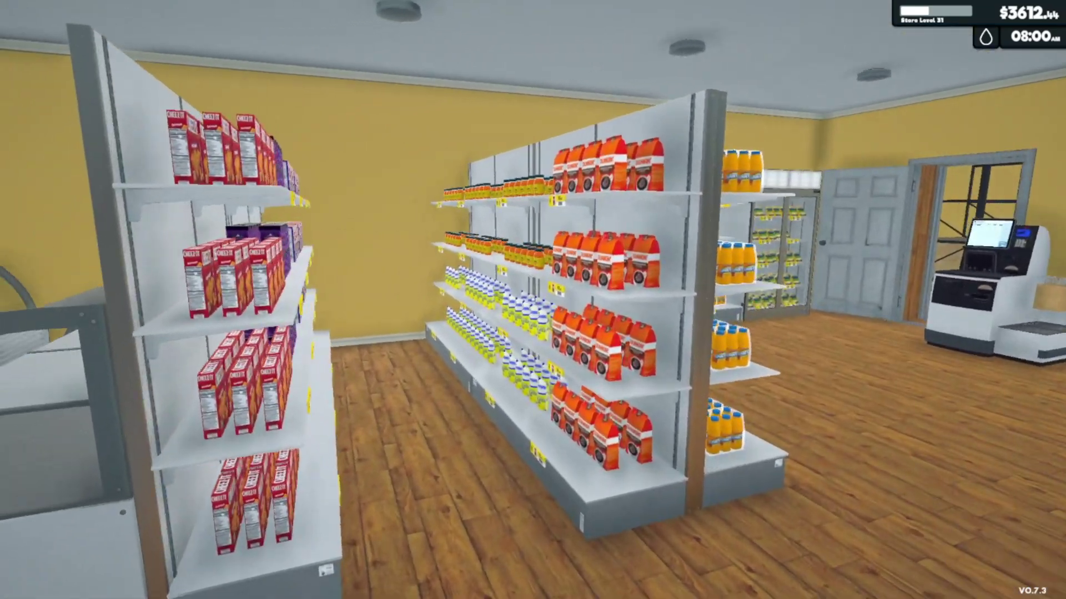
{"action": "key", "text": "w"}
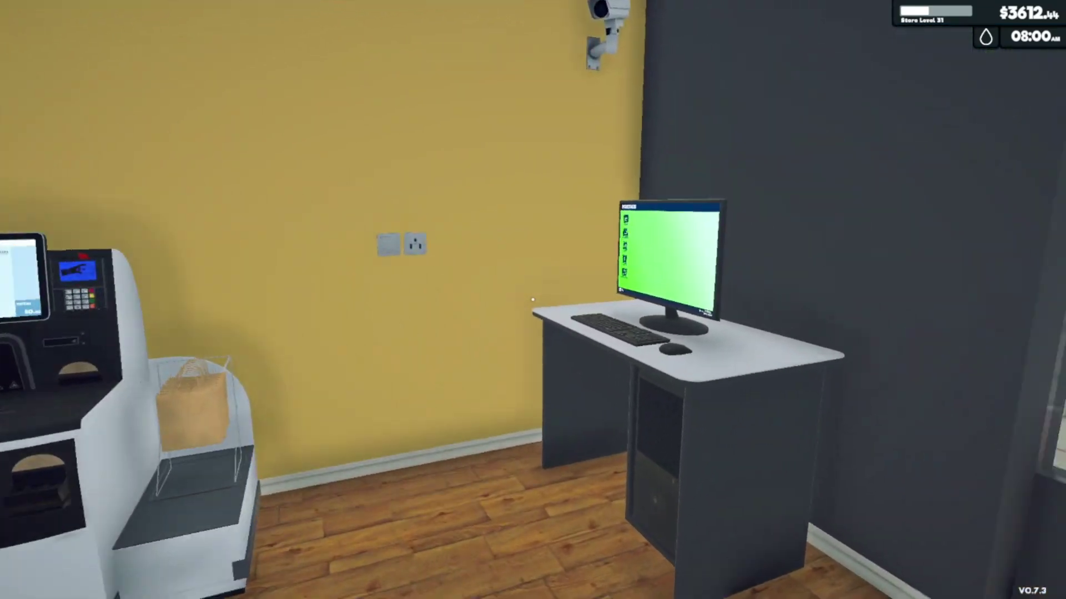
{"action": "key", "text": "w"}
{"action": "left_click", "coordinate": [532, 299]}
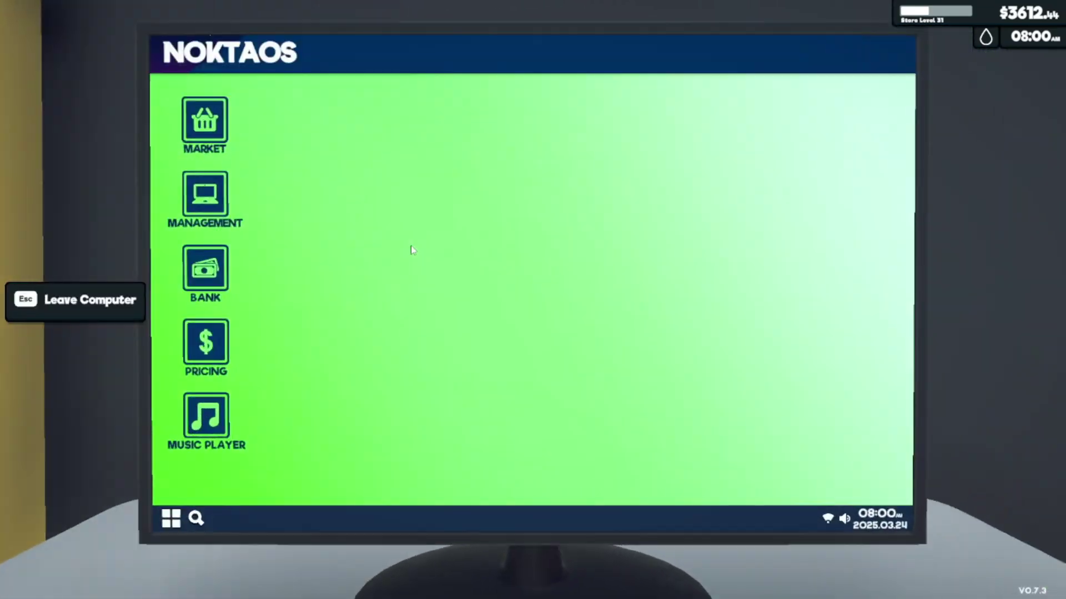
{"action": "left_click", "coordinate": [218, 137]}
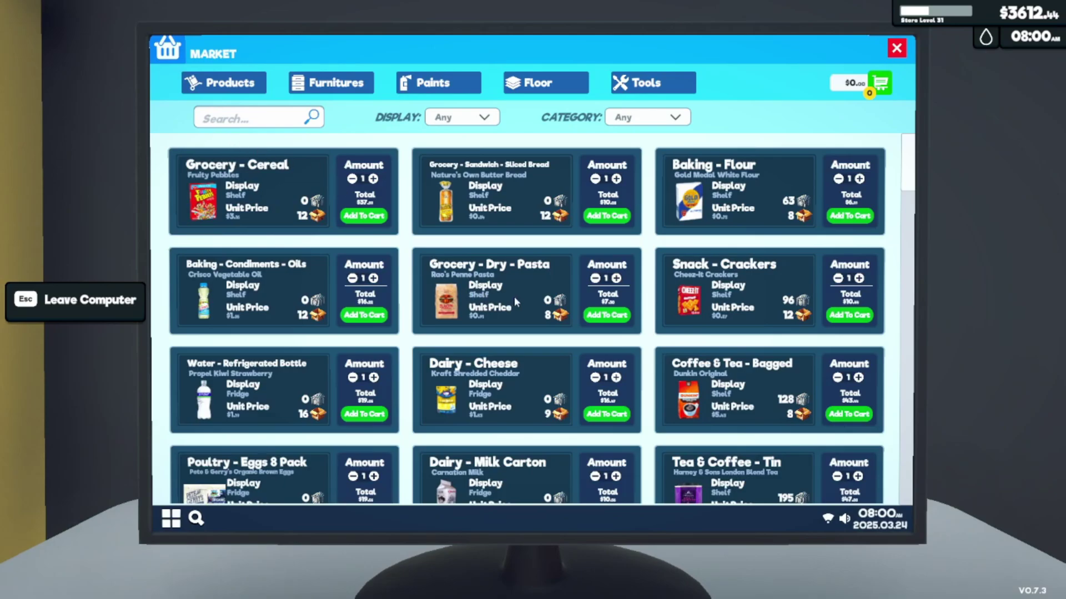
Look through the Market's product list to check the replaced product names and icons
{"action": "scroll", "coordinate": [494, 278], "scroll_direction": "down", "scroll_amount": 1}
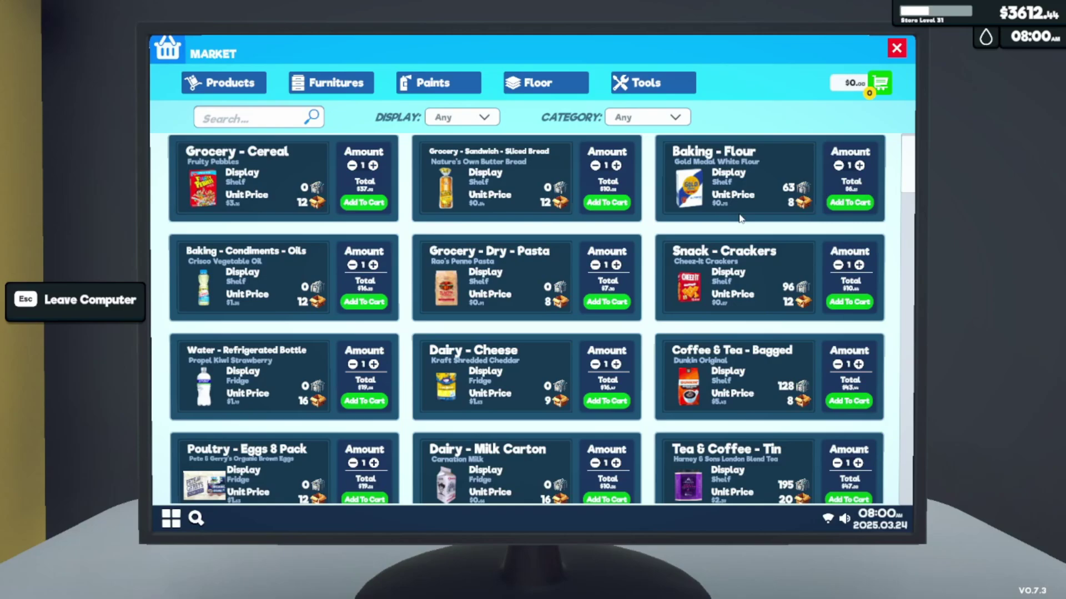
{"action": "scroll", "coordinate": [716, 266], "scroll_direction": "down", "scroll_amount": 5}
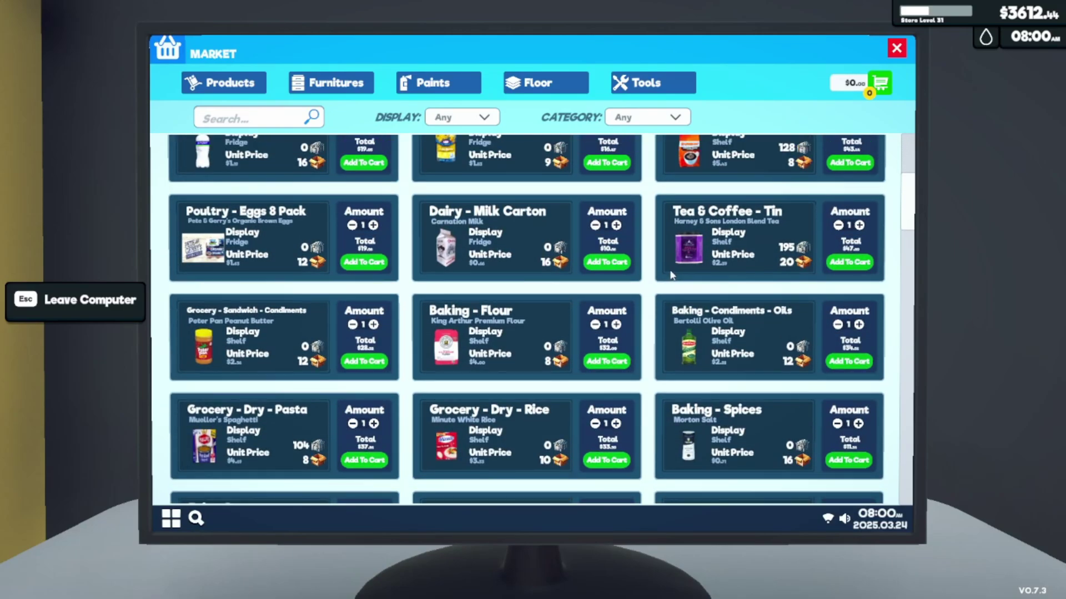
{"action": "scroll", "coordinate": [670, 274], "scroll_direction": "down", "scroll_amount": 7}
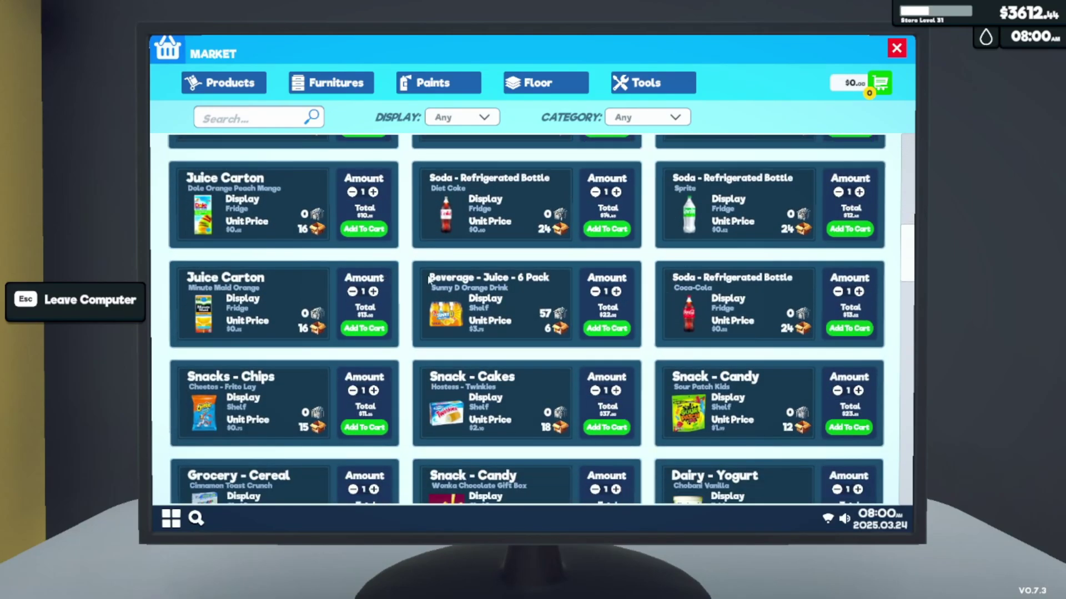
{"action": "scroll", "coordinate": [481, 289], "scroll_direction": "down", "scroll_amount": 8}
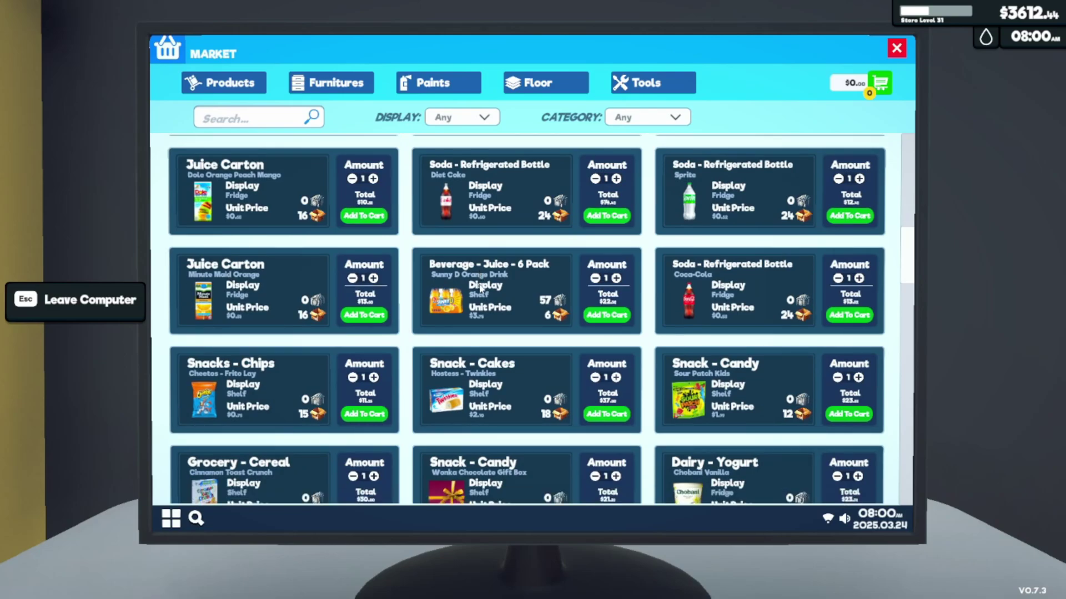
{"action": "scroll", "coordinate": [481, 287], "scroll_direction": "up", "scroll_amount": 3}
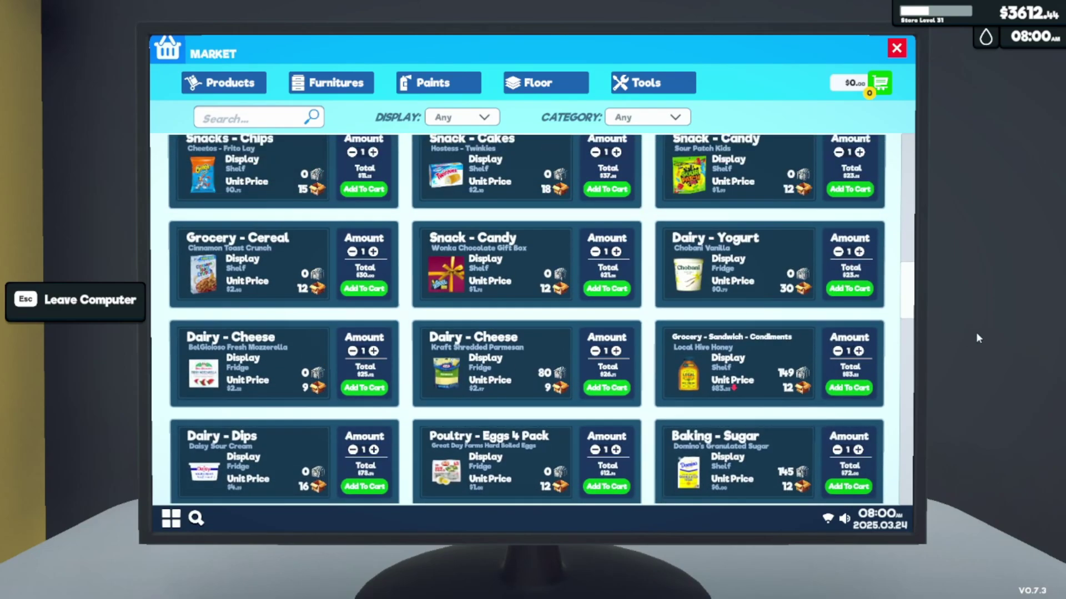
{"action": "scroll", "coordinate": [898, 349], "scroll_direction": "up", "scroll_amount": 15}
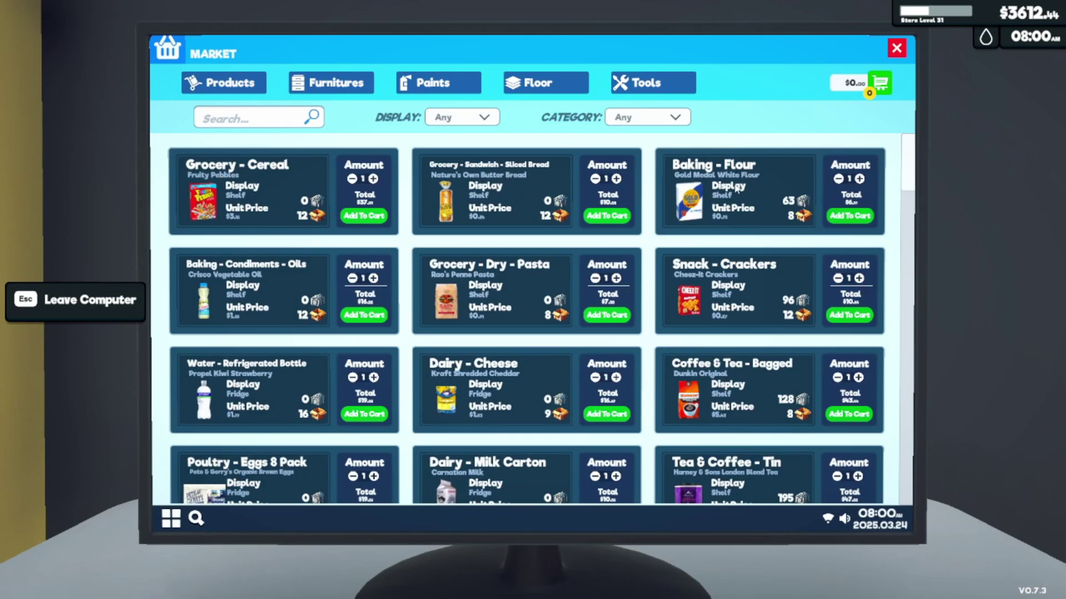
Add Cheez-It Crackers and Fruity Pebbles to the Market cart, check their names there, and remove both
{"action": "left_click", "coordinate": [856, 319]}
{"action": "left_click", "coordinate": [880, 85]}
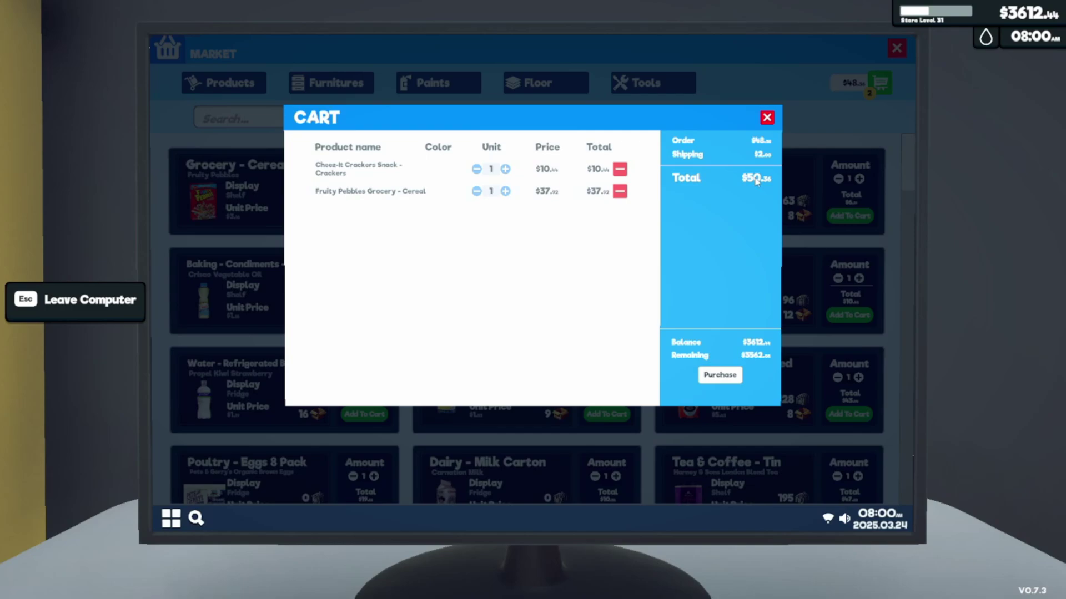
{"action": "left_click", "coordinate": [621, 169]}
{"action": "left_click", "coordinate": [621, 171]}
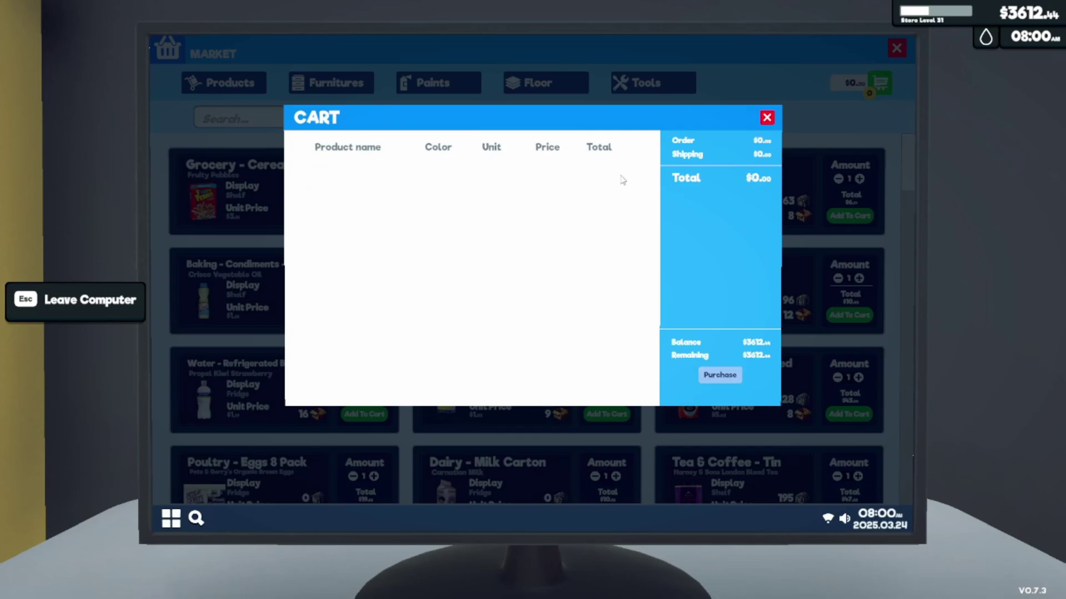
{"action": "left_click", "coordinate": [765, 119]}
Review the beverage, snack, dairy and produce listings further down the Market and leave the computer
{"action": "scroll", "coordinate": [549, 290], "scroll_direction": "down", "scroll_amount": 3}
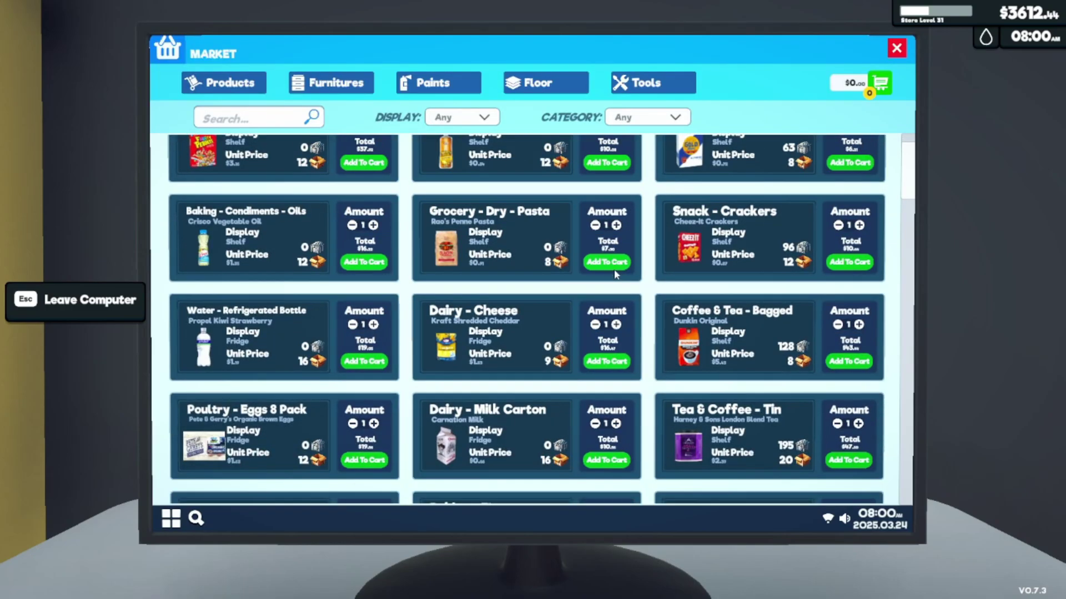
{"action": "scroll", "coordinate": [600, 342], "scroll_direction": "down", "scroll_amount": 6}
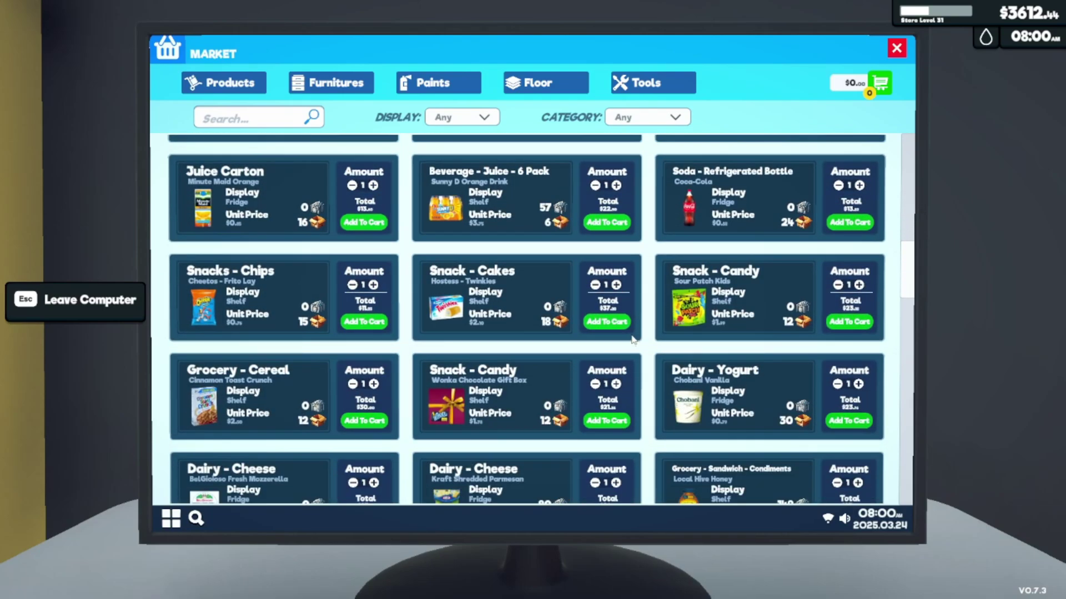
{"action": "scroll", "coordinate": [633, 340], "scroll_direction": "down", "scroll_amount": 4}
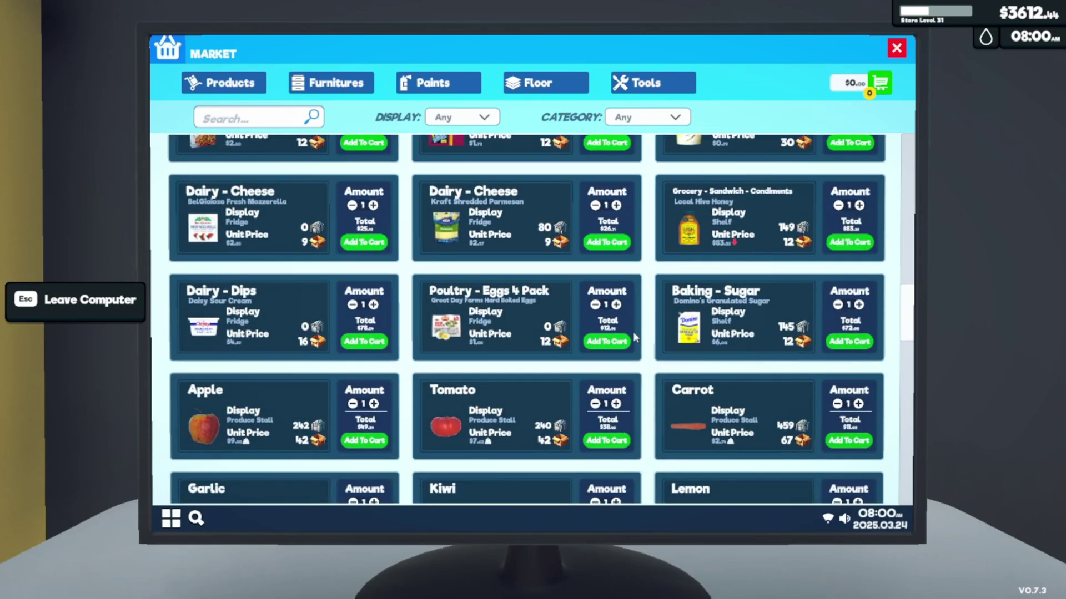
{"action": "key", "text": "Escape"}
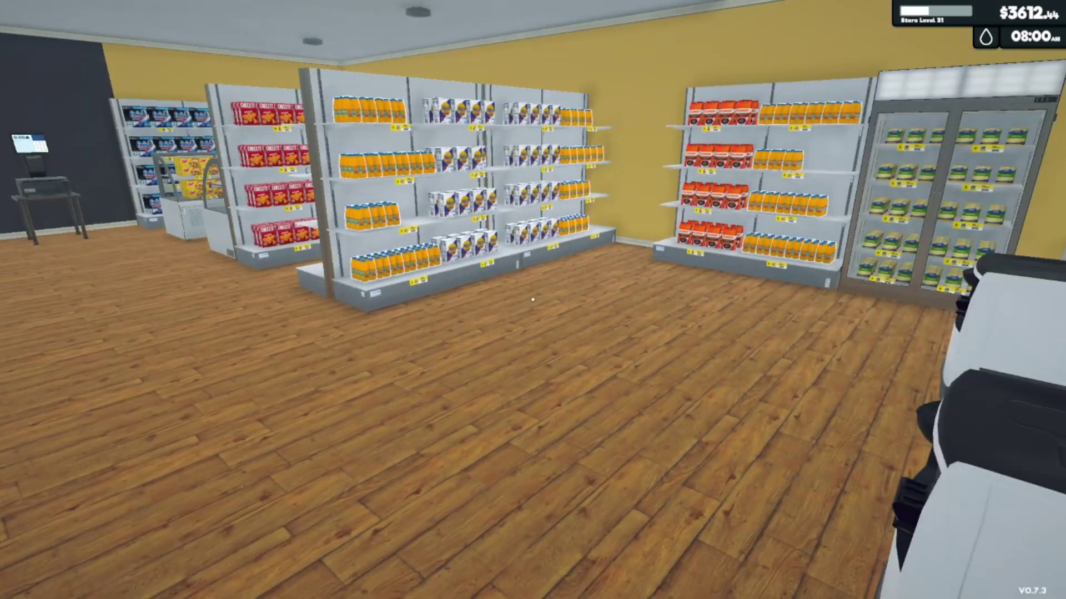
Take out the handheld scanner and add Sunny D Orange Drink, Gold Medal White Flour and two Cheez-It Crackers to the cart
{"action": "key", "text": "Tab"}
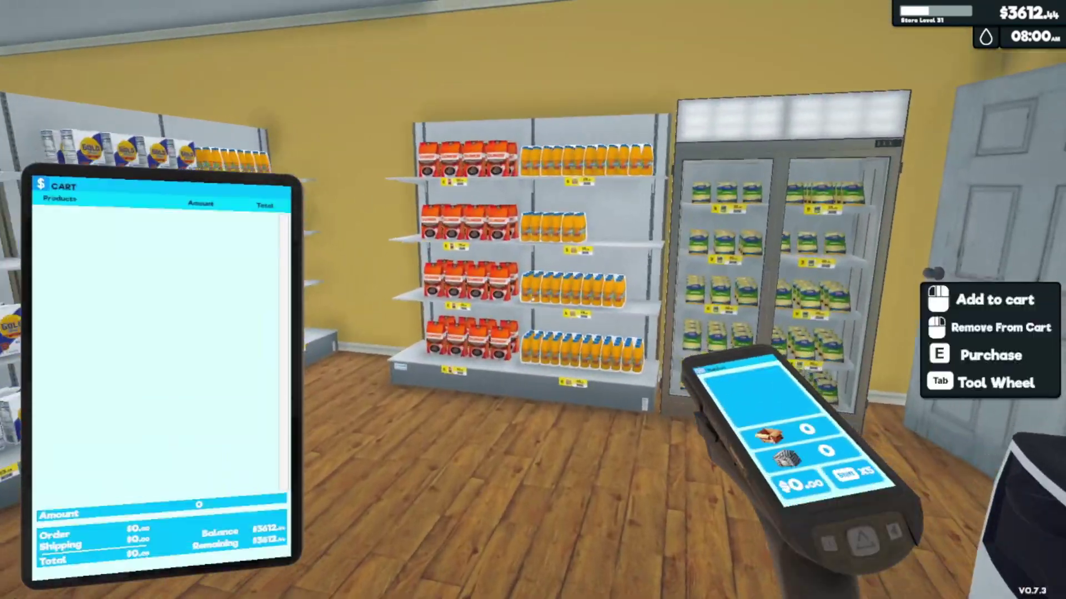
{"action": "key", "text": "w"}
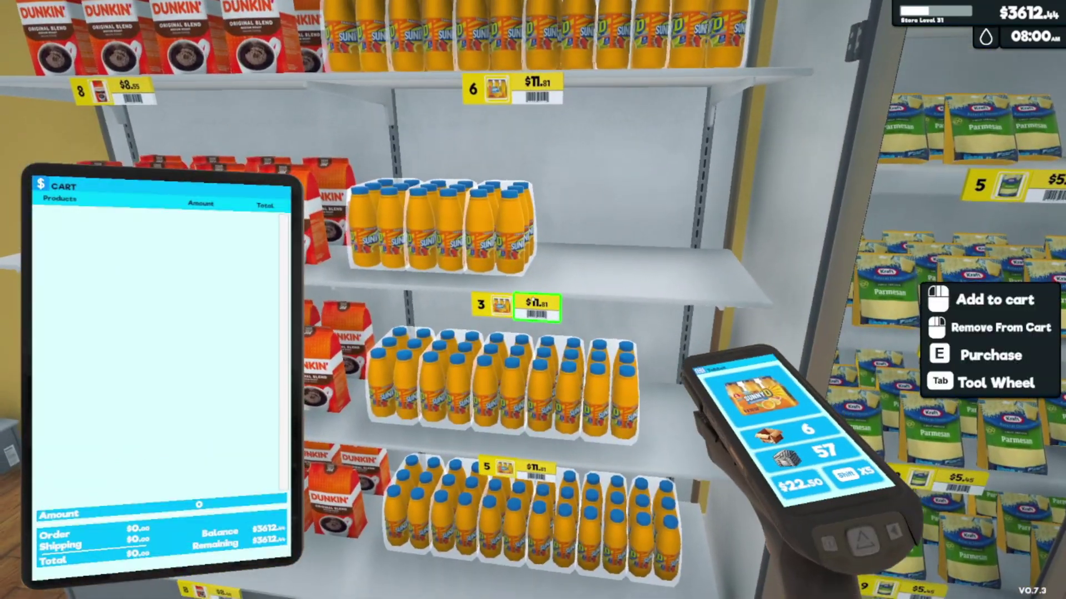
{"action": "left_click", "coordinate": [533, 299]}
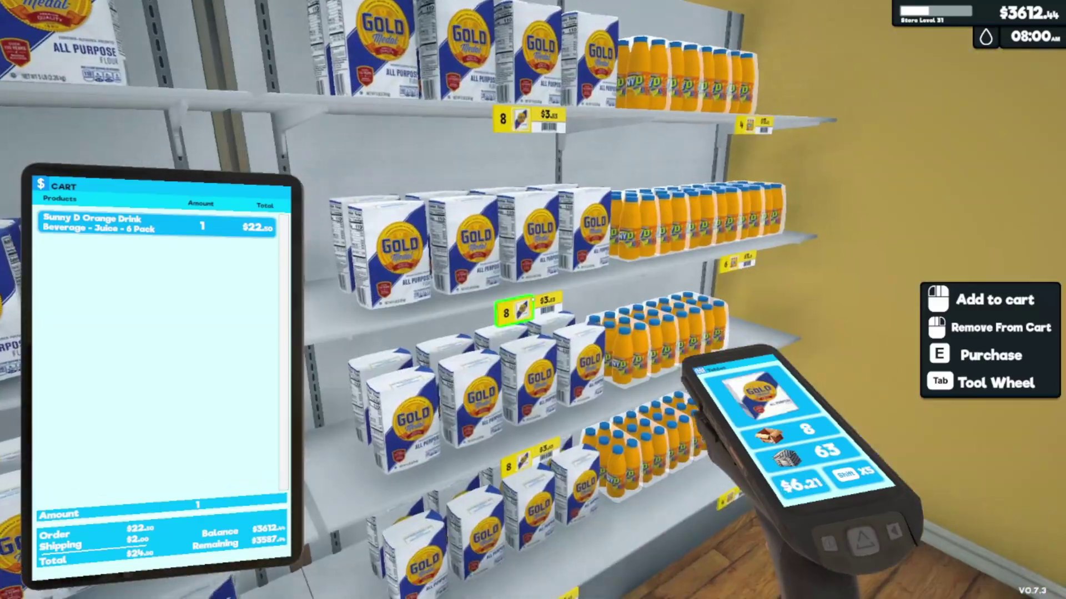
{"action": "left_click", "coordinate": [533, 299]}
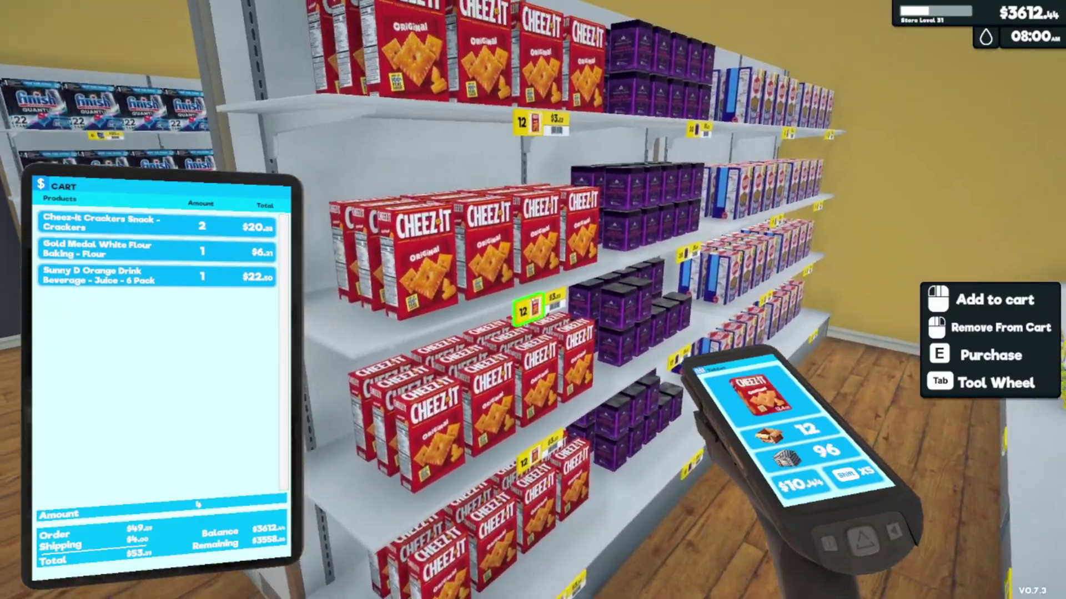
Remove the Cheez-It Crackers, Sunny D Orange Drink and Gold Medal White Flour from the scanner's cart and put the scanner away
{"action": "right_click", "coordinate": [533, 300]}
{"action": "right_click", "coordinate": [532, 300]}
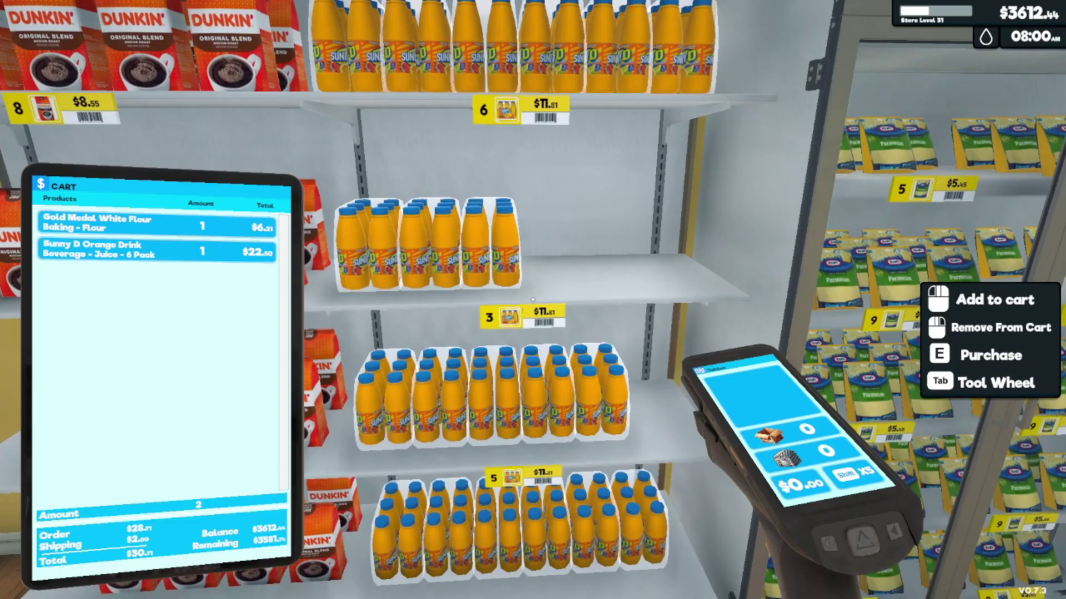
{"action": "right_click", "coordinate": [532, 299]}
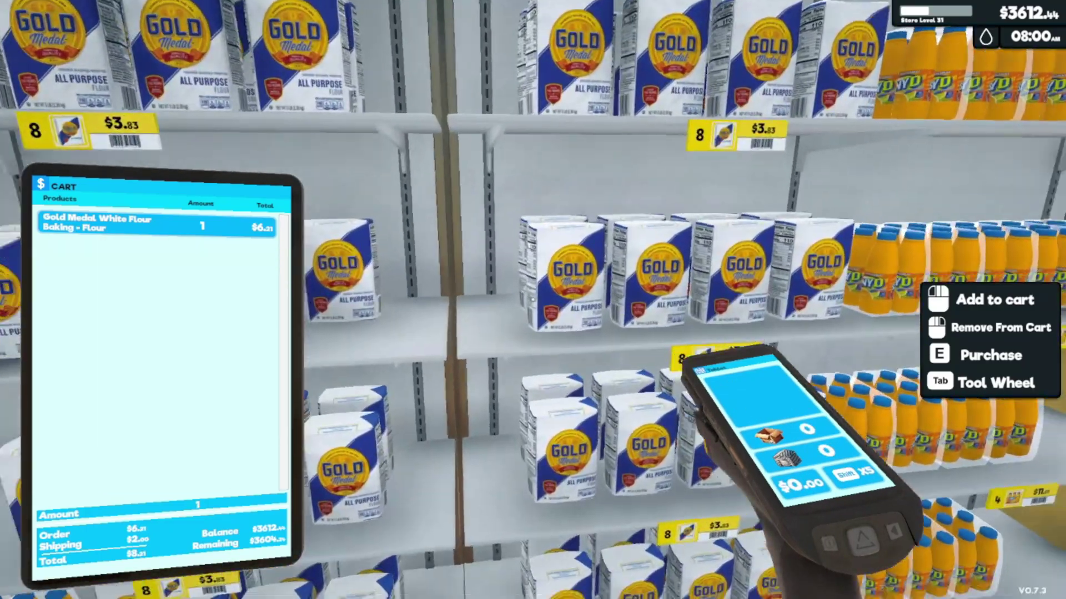
{"action": "right_click", "coordinate": [532, 300]}
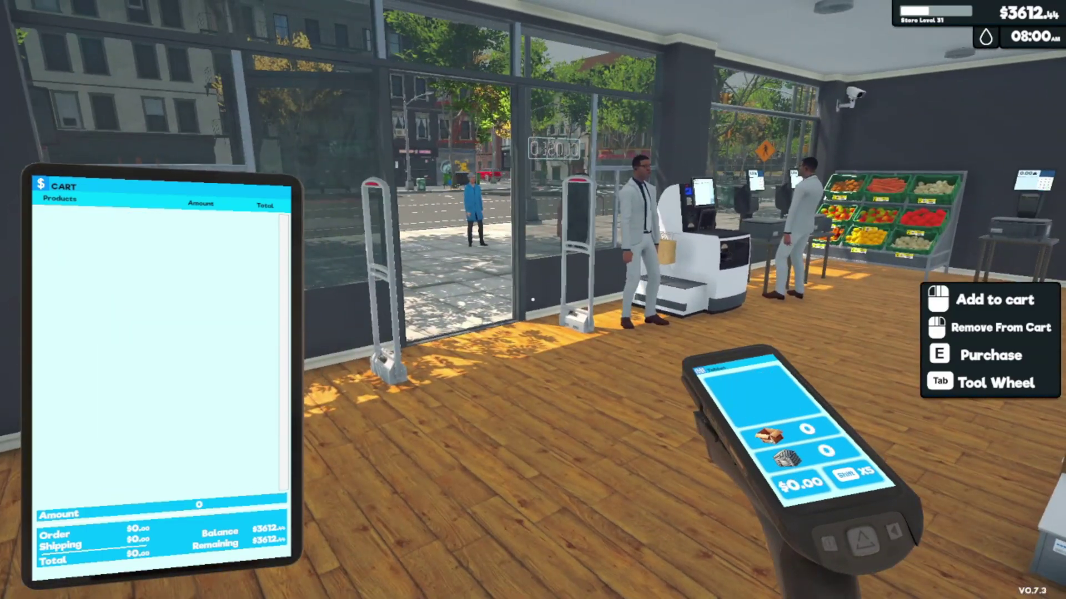
{"action": "key", "text": "Tab"}
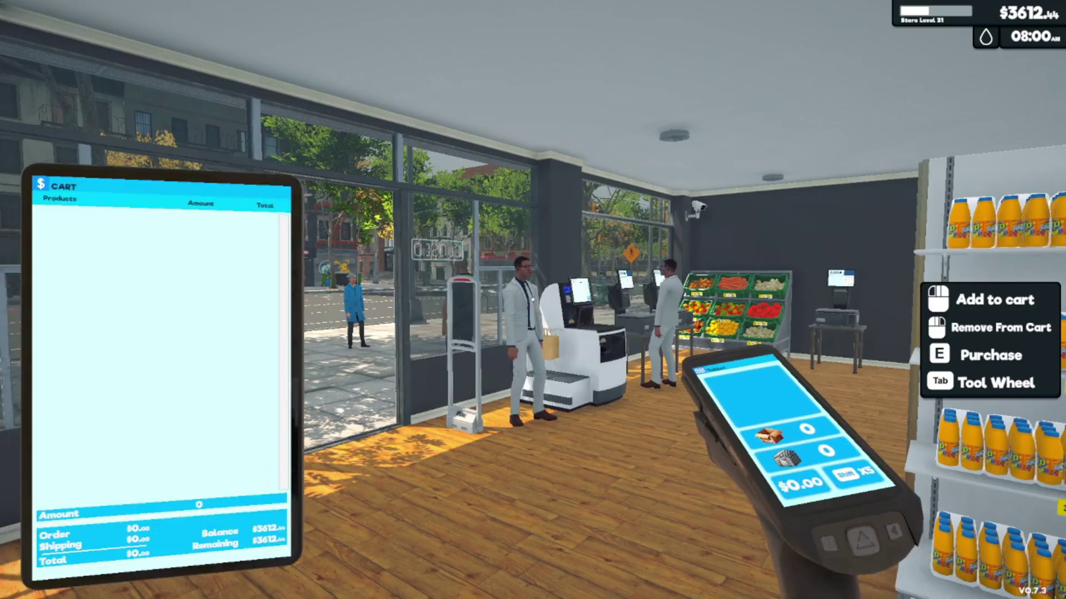
{"action": "key", "text": "Tab"}
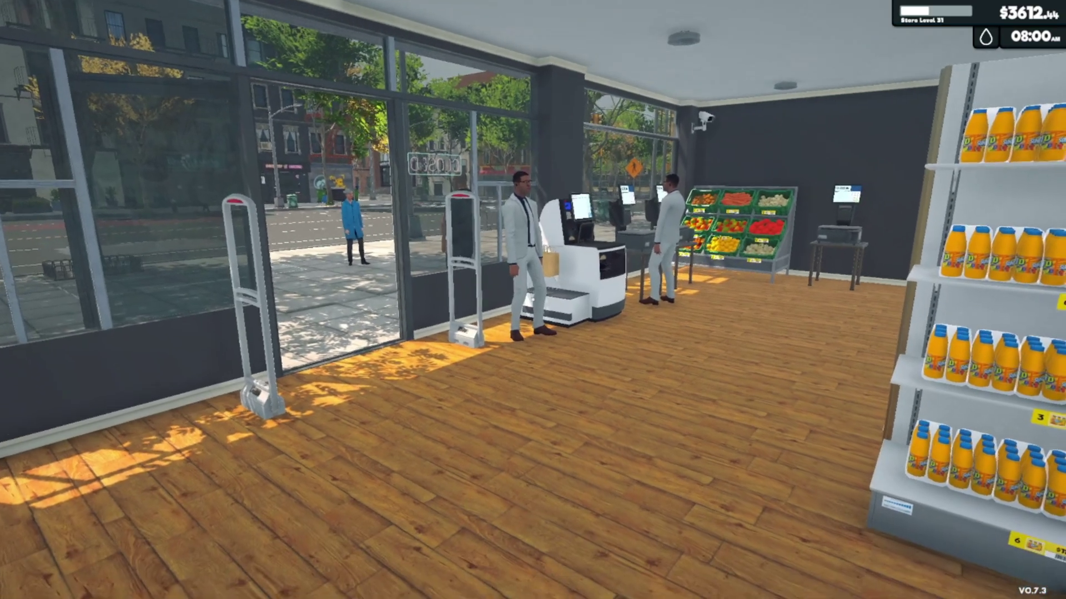
{"action": "key", "text": "w"}
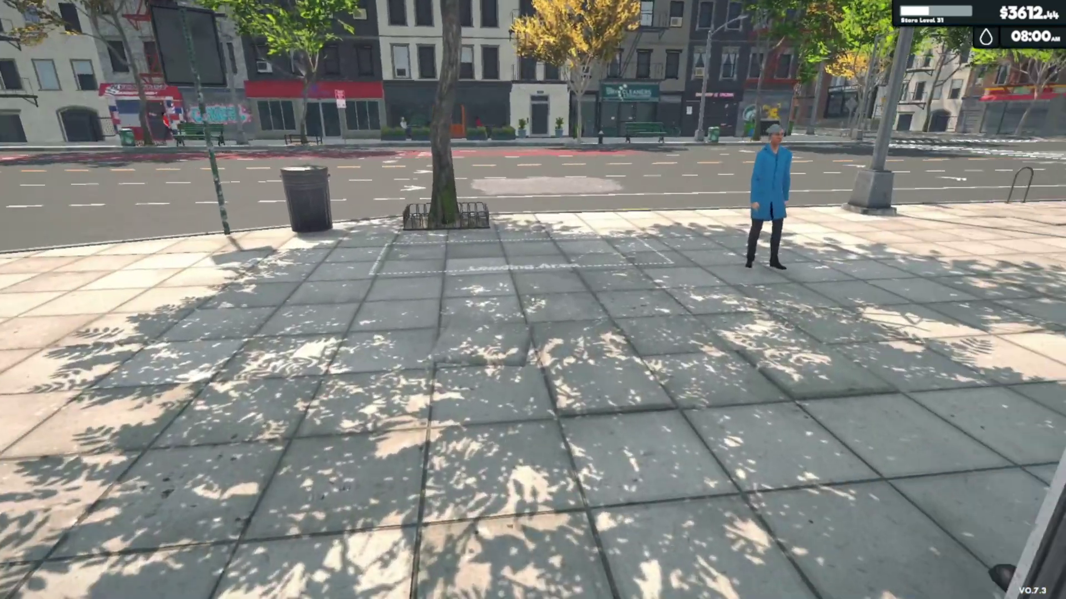
{"action": "key", "text": "w"}
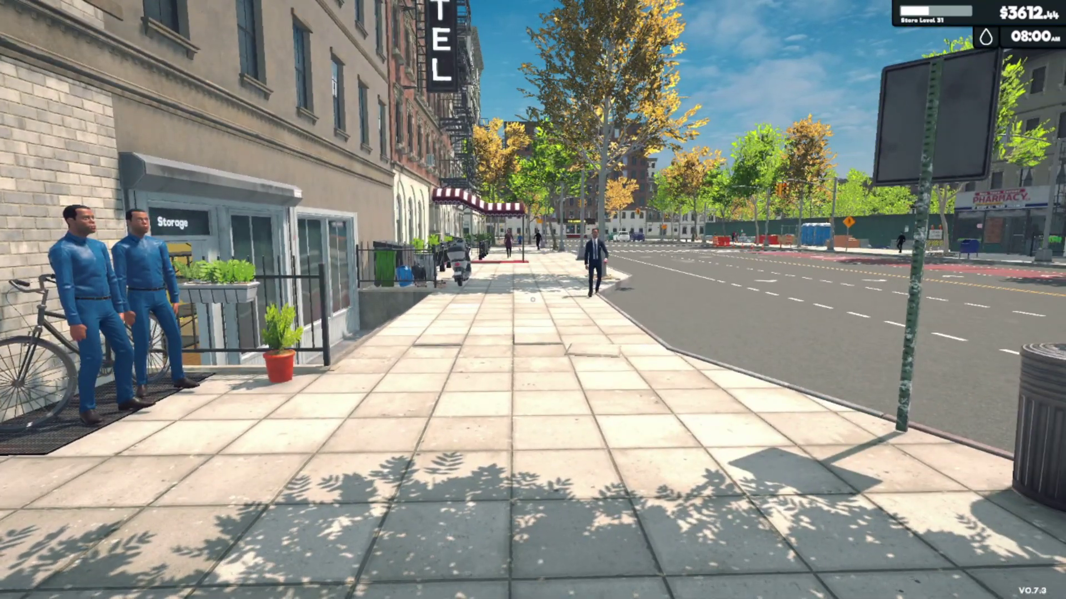
{"action": "mouse_move", "coordinate": [533, 300]}
{"action": "key", "text": "w"}
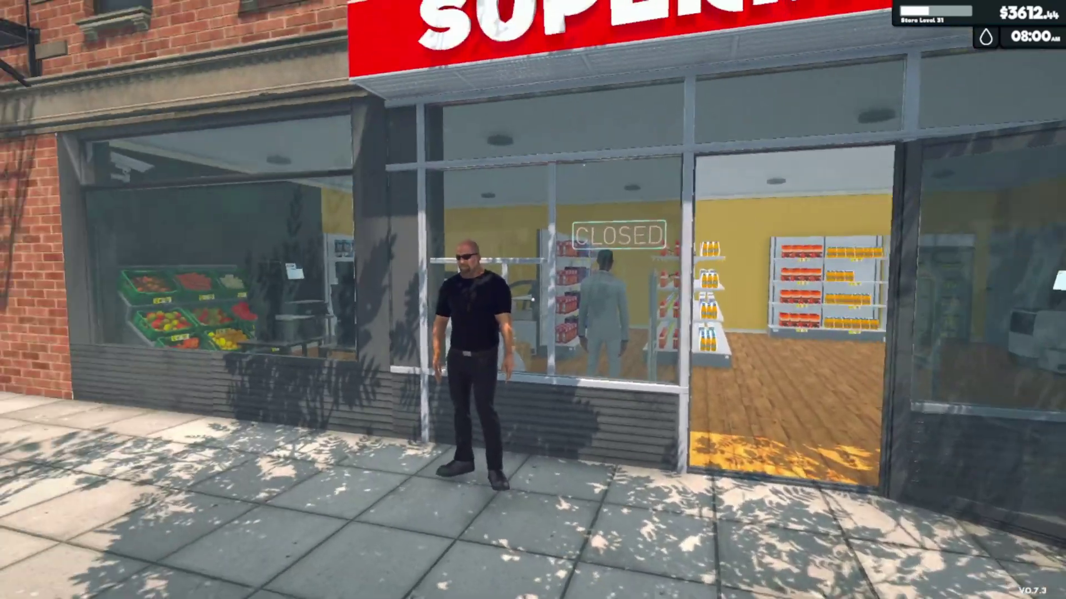
Walk back into the store and inspect the product textures on the shelves and in the Kraft Parmesan fridge
{"action": "key", "text": "w"}
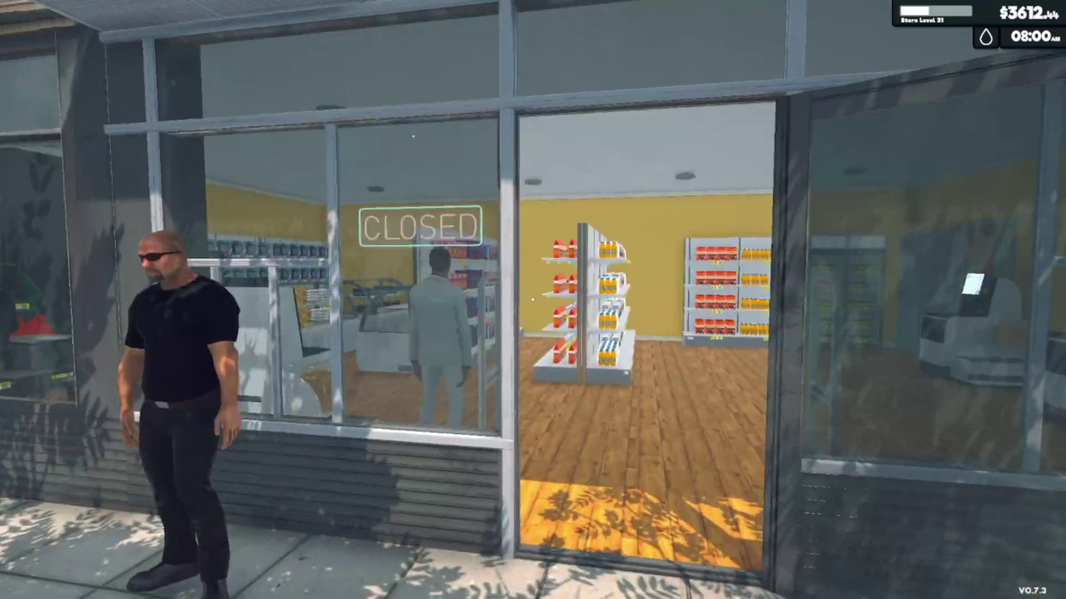
{"action": "key", "text": "w"}
{"action": "key", "text": "d"}
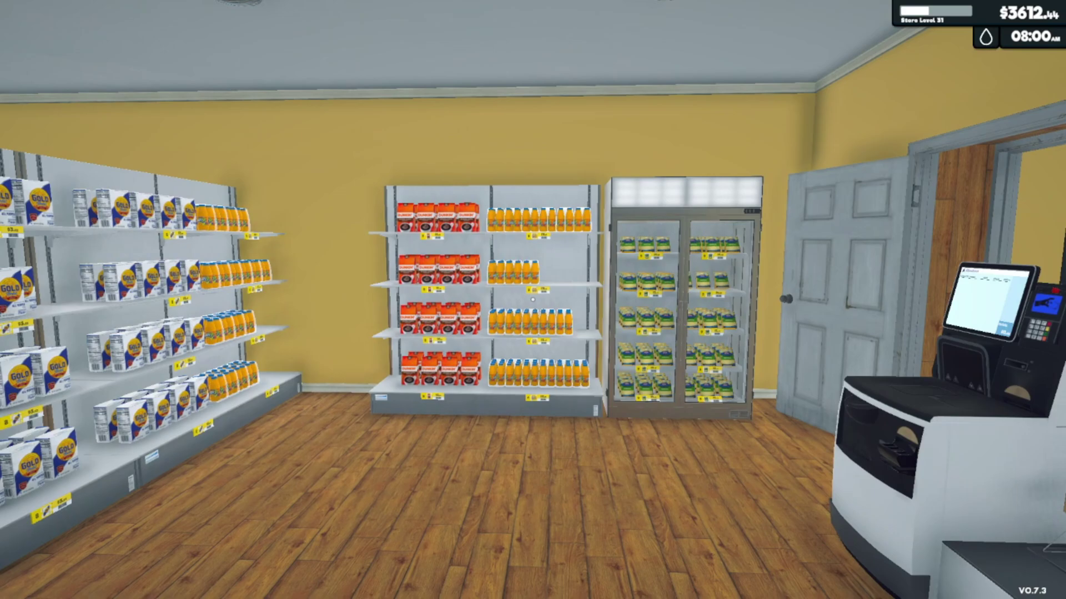
{"action": "key", "text": "d"}
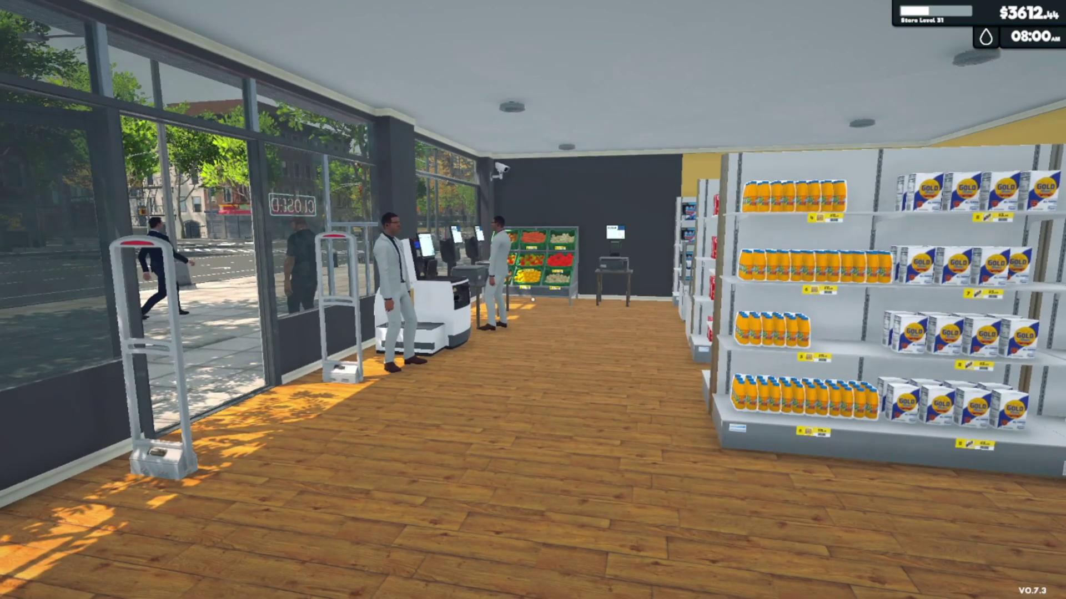
{"action": "key", "text": "a"}
{"action": "mouse_move", "coordinate": [533, 299]}
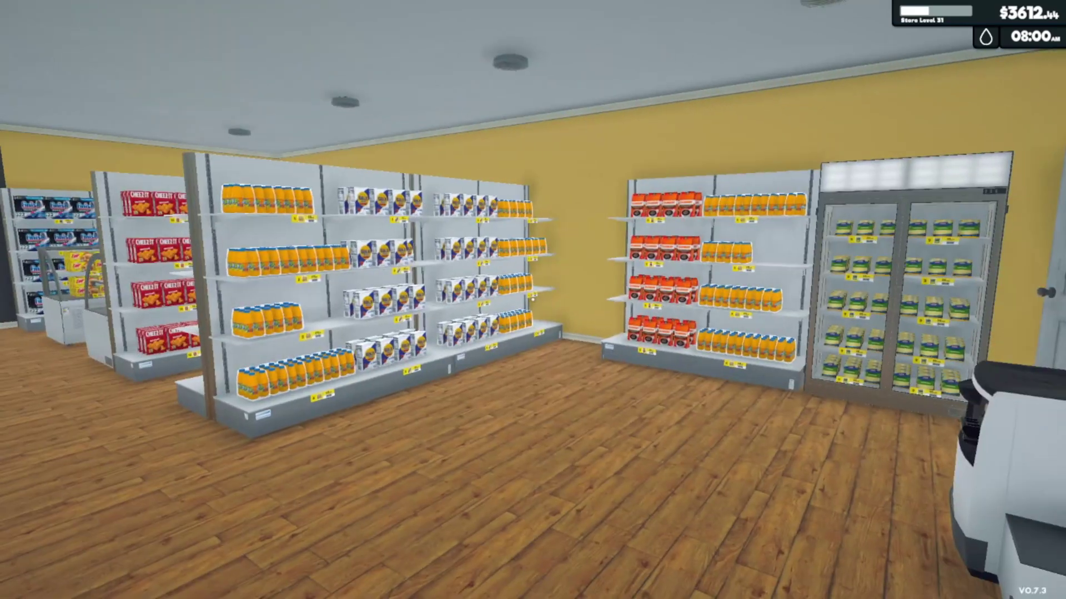
{"action": "key", "text": "w"}
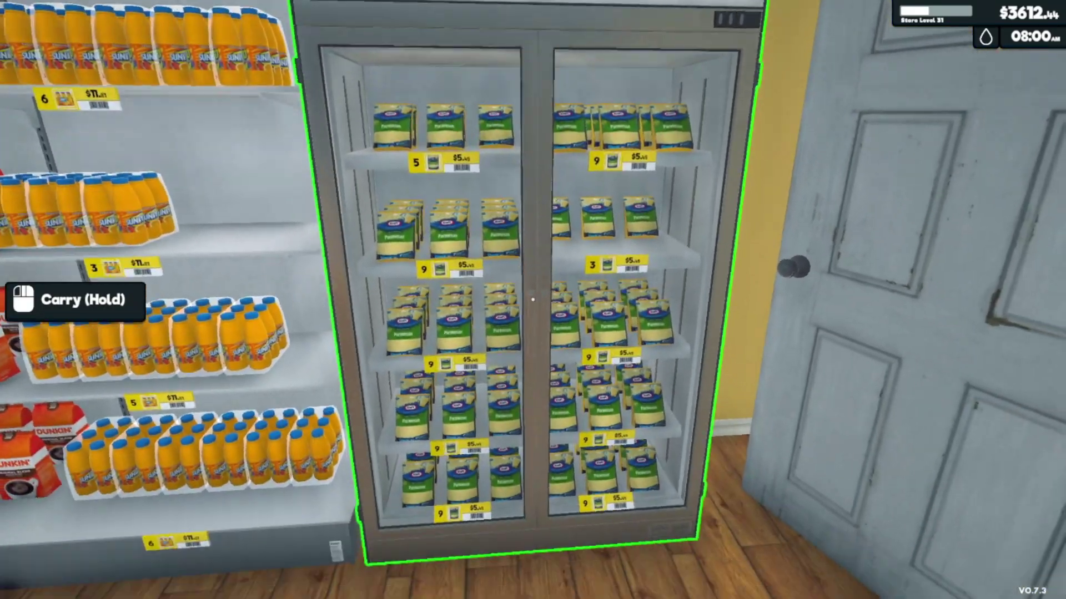
{"action": "key", "text": "w"}
{"action": "key", "text": "s"}
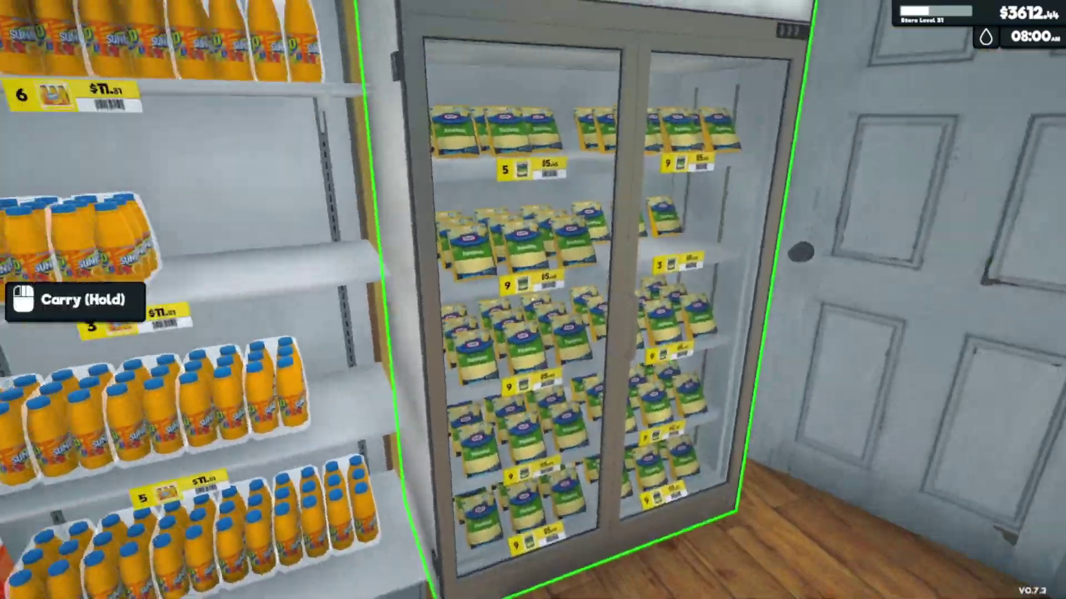
{"action": "key", "text": "w"}
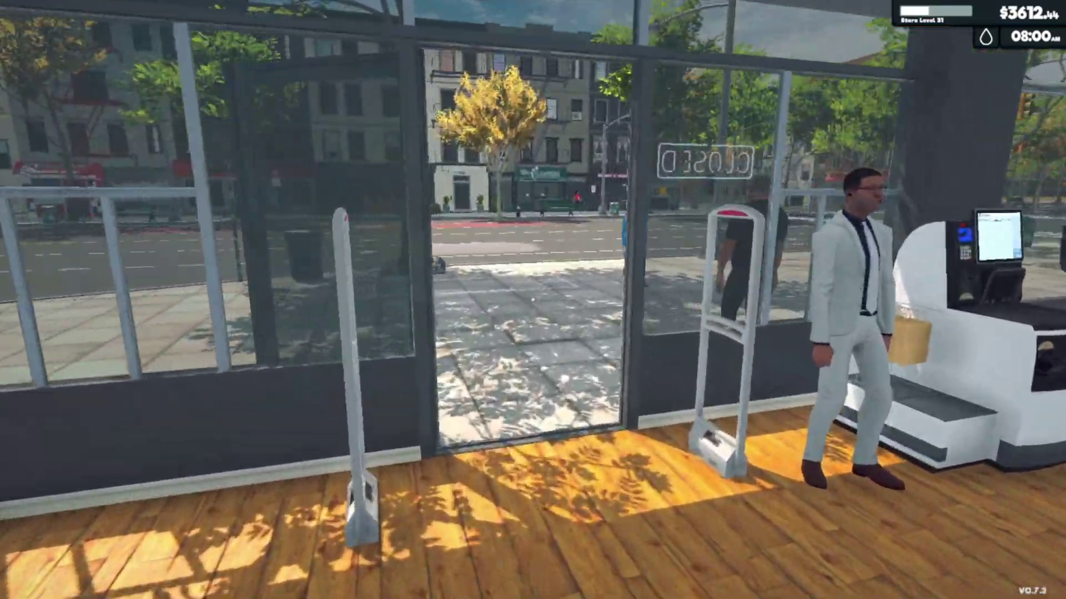
{"action": "key", "text": "w"}
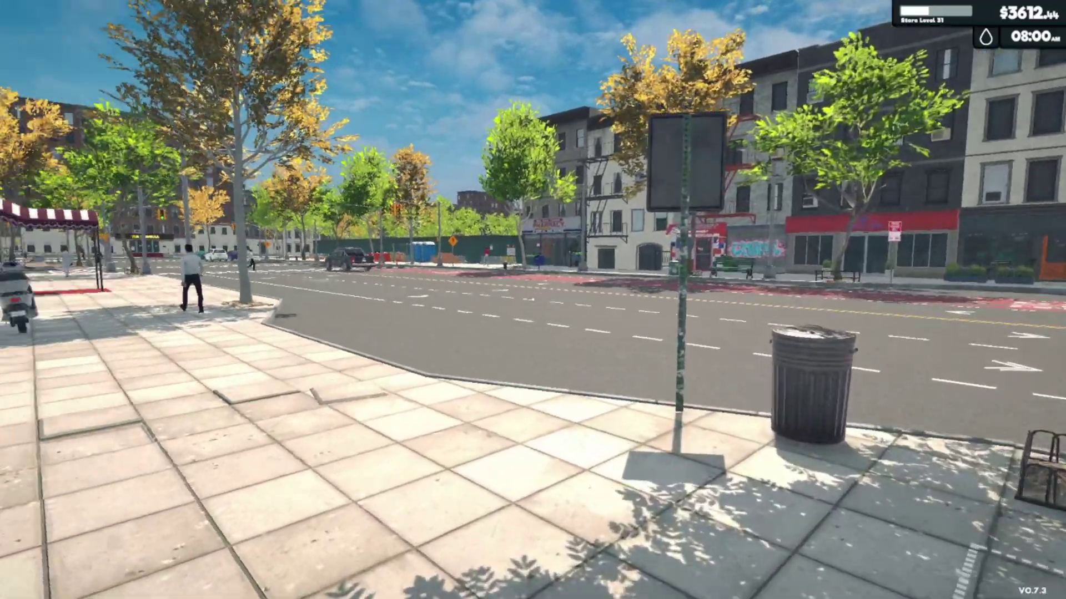
{"action": "key", "text": "w"}
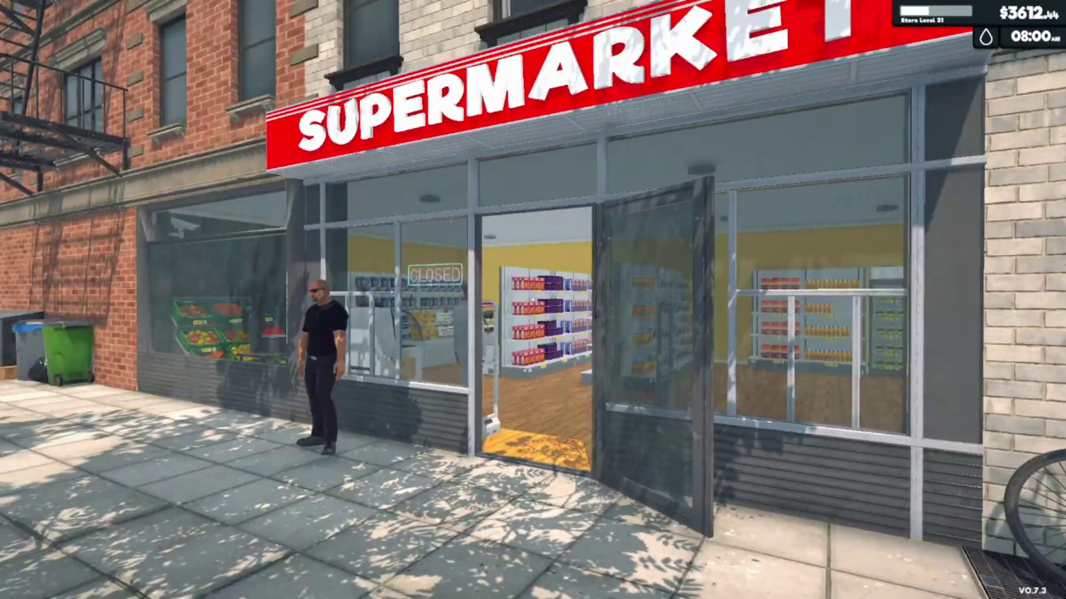
{"action": "key", "text": "a"}
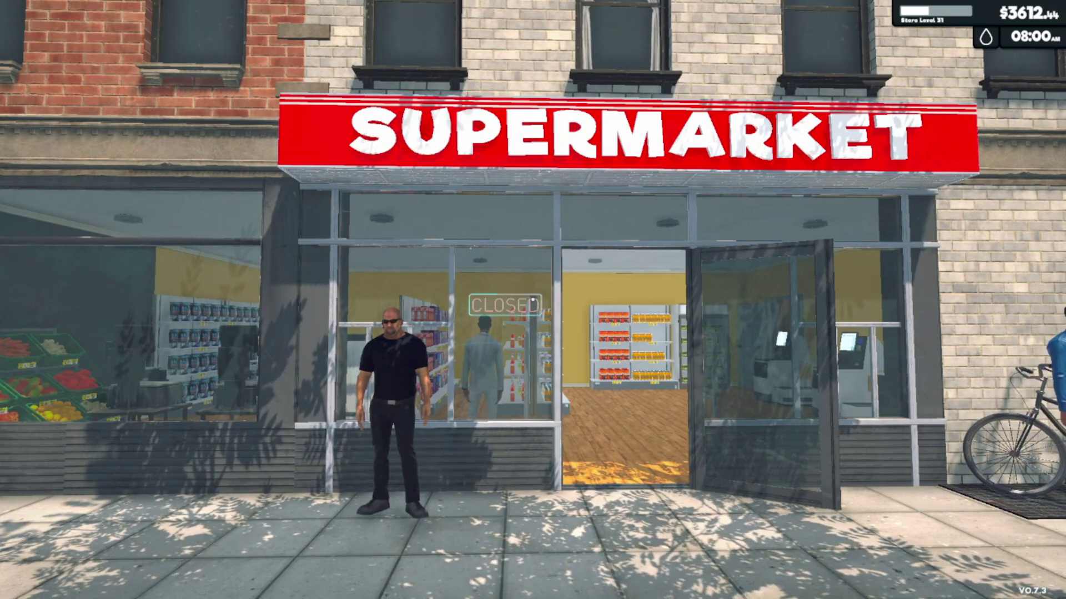
{"action": "key", "text": "w"}
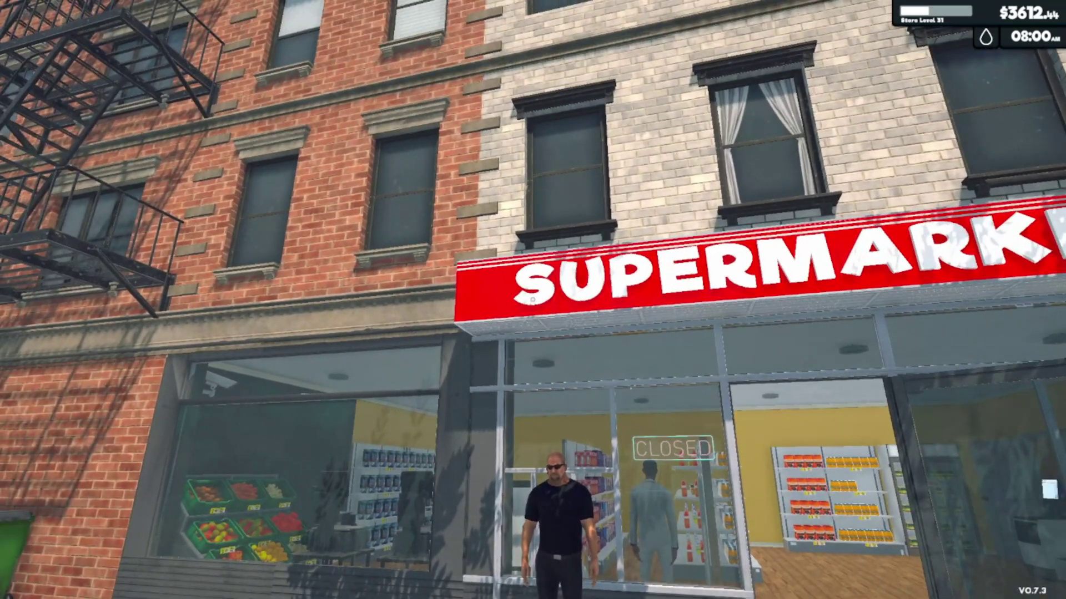